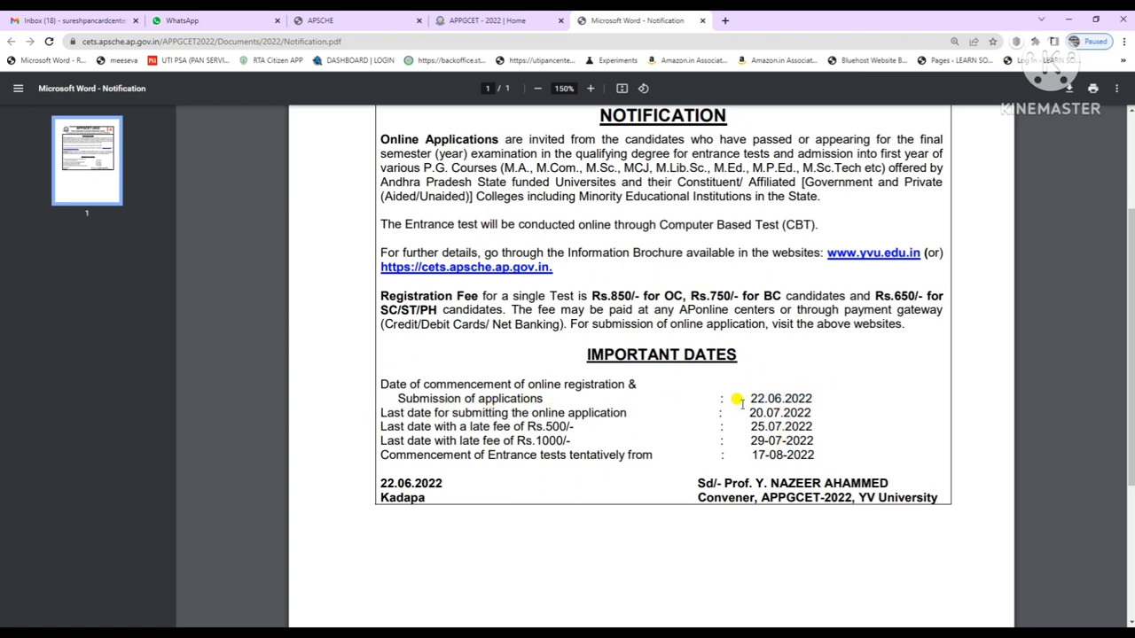
Examine the important dates and registration fees in the APPGCET-2022 notification
drag(744, 410, 810, 412)
click(822, 412)
scroll(780, 479, down, 1)
scroll(784, 523, up, 3)
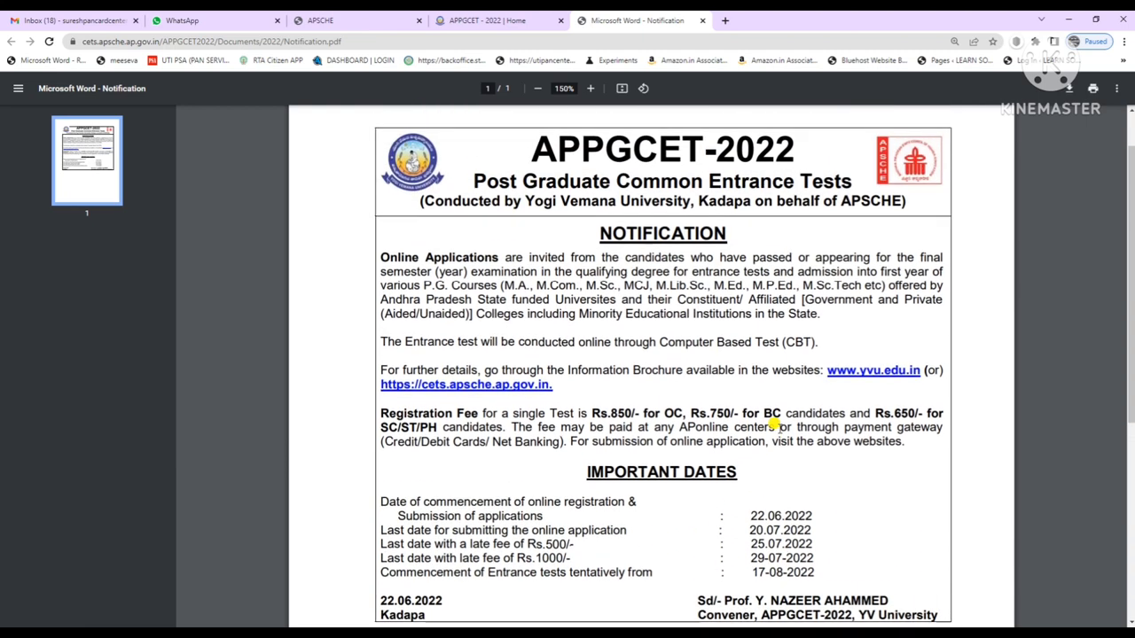
scroll(775, 426, down, 1)
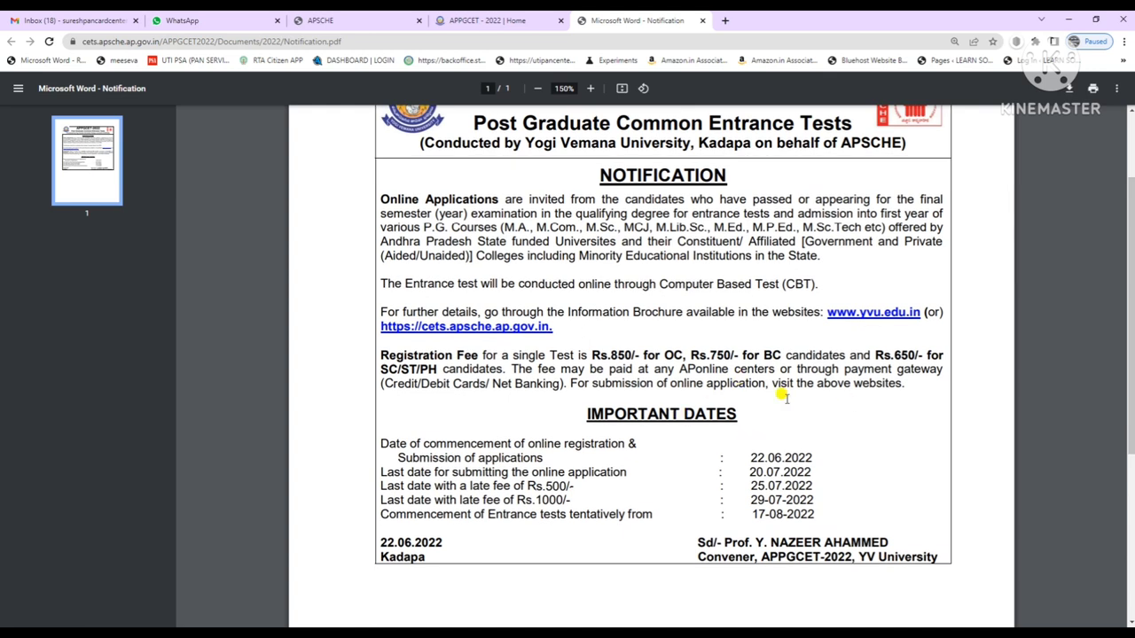
scroll(741, 339, down, 2)
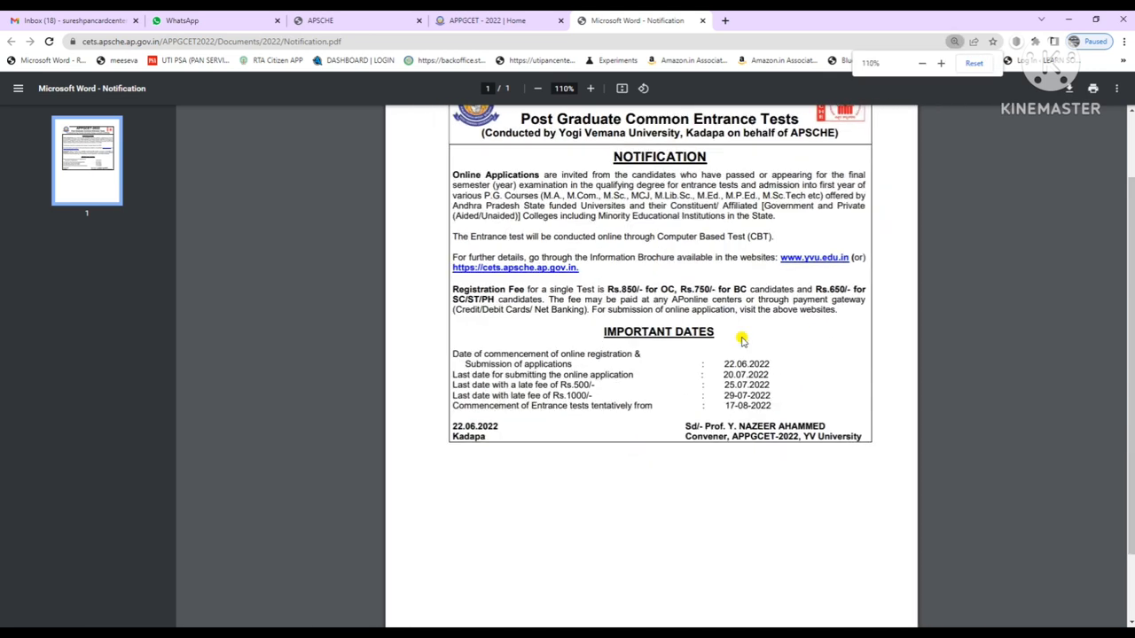
scroll(741, 333, down, 1)
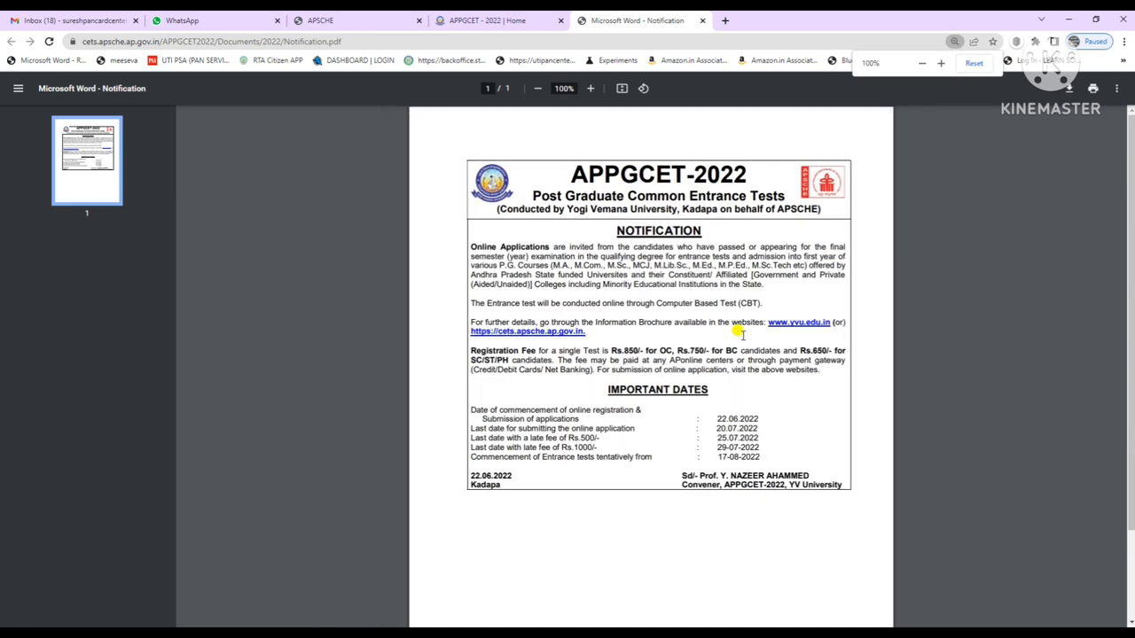
scroll(742, 334, down, 1)
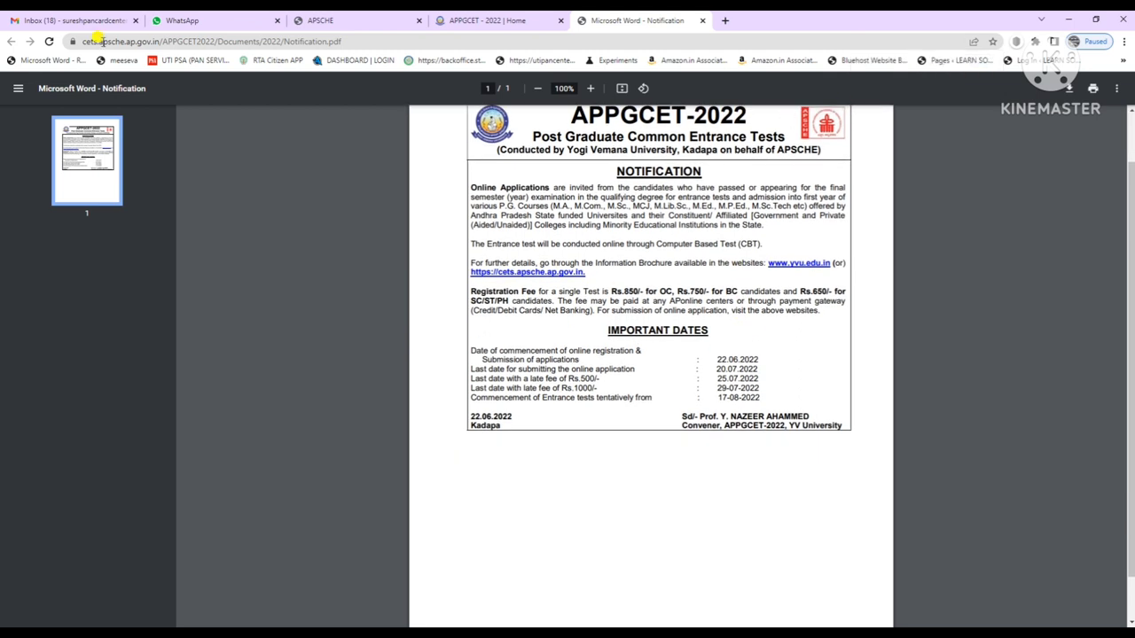
Read the Step-1: Fee Payment instructions in the APPGCET-2022 user manual
click(518, 21)
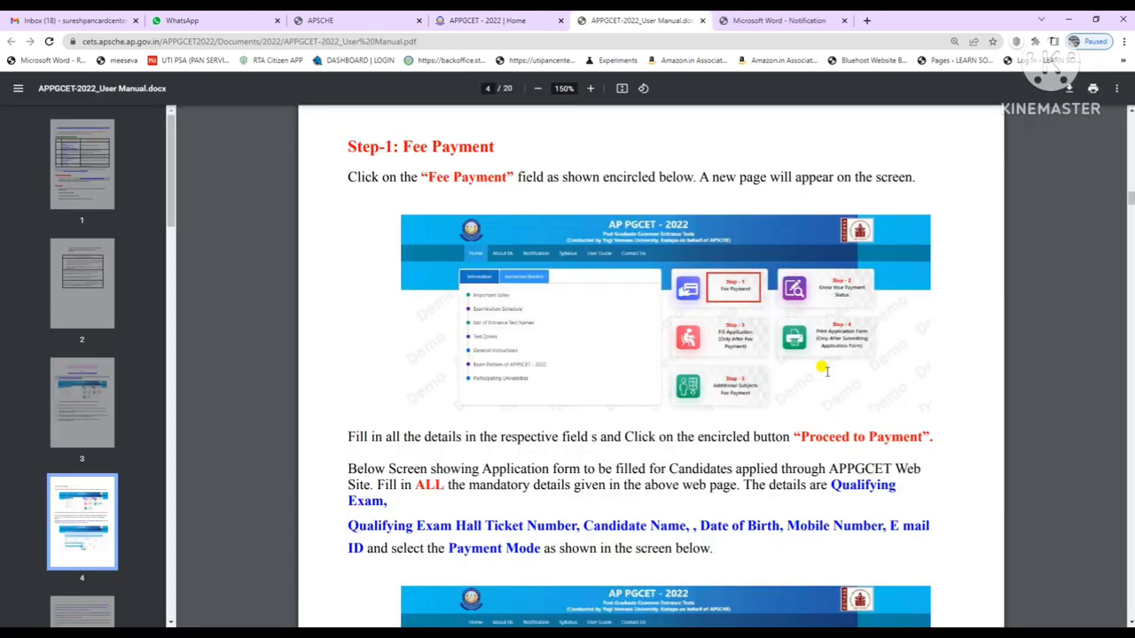
drag(398, 142, 506, 147)
drag(443, 176, 543, 180)
click(600, 183)
Open the Step-1 Fee Payment form from the APPGCET home page and go to the qualifying exam hall ticket number
click(487, 20)
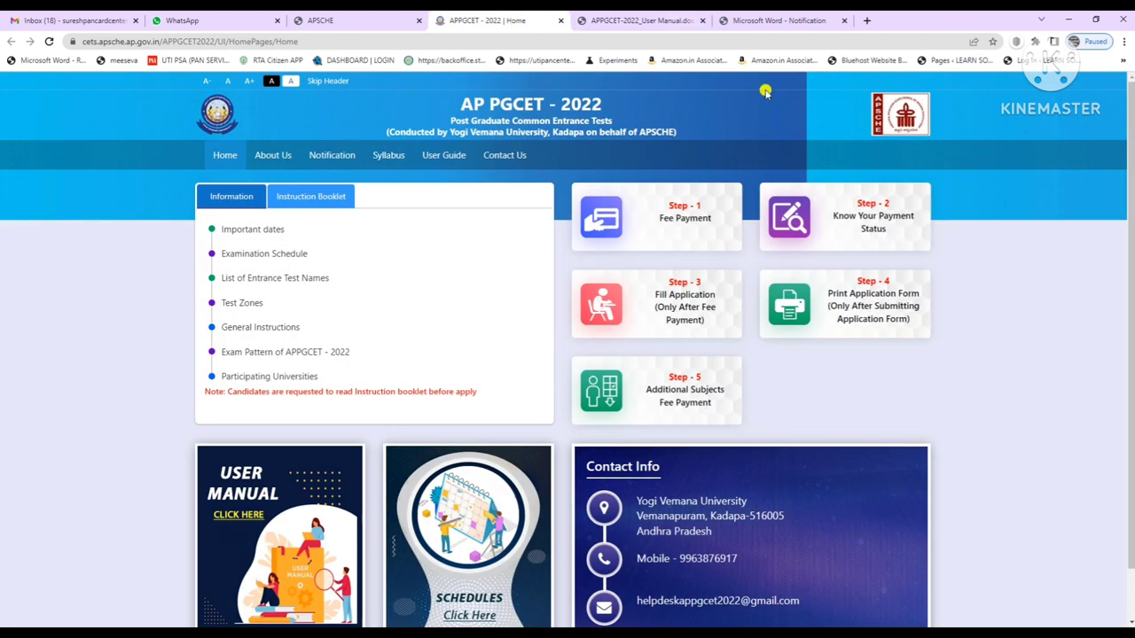
click(685, 219)
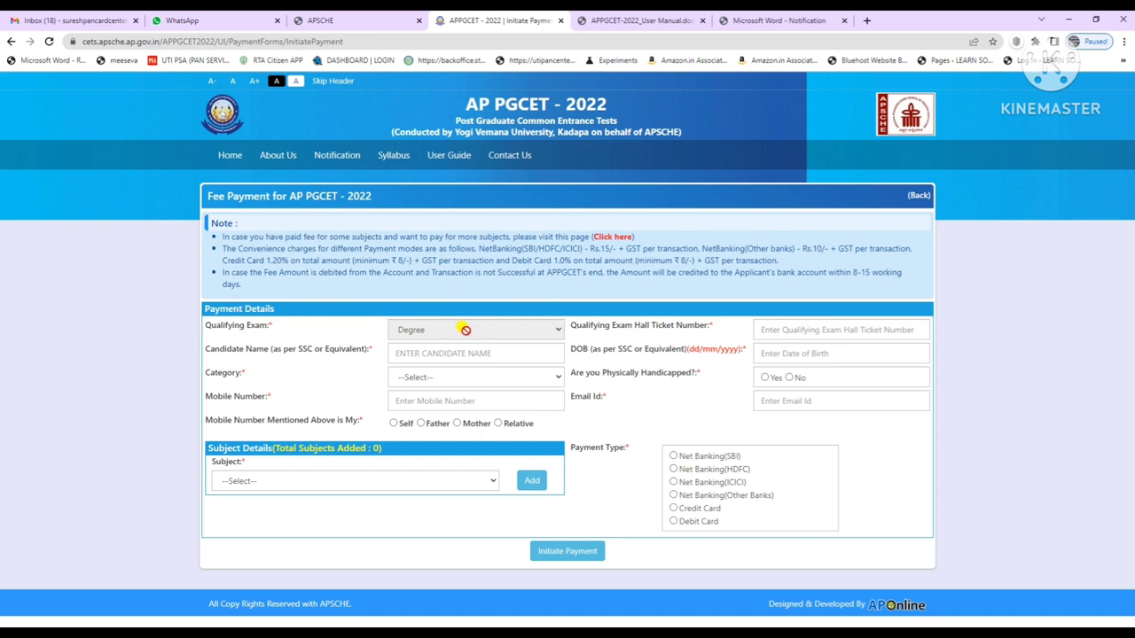
mouse_move(725, 337)
mouse_down()
mouse_move(594, 326)
mouse_move(729, 332)
mouse_up()
click(765, 330)
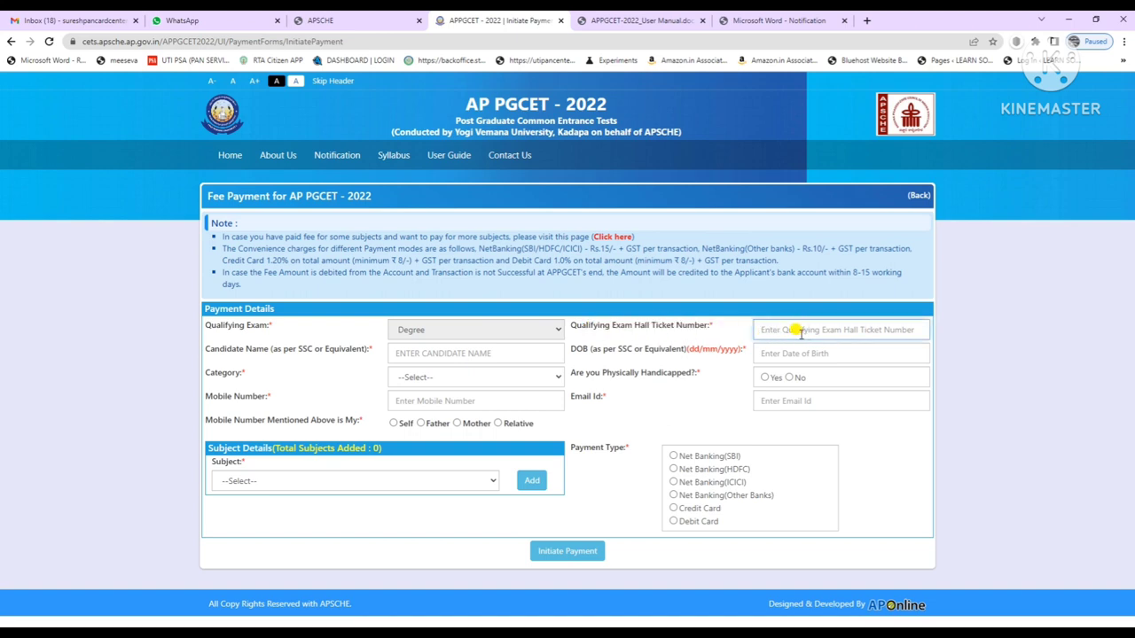
Review the candidate name, date of birth and category entries in the payment details without filling them in
drag(209, 350, 348, 357)
click(348, 357)
click(421, 354)
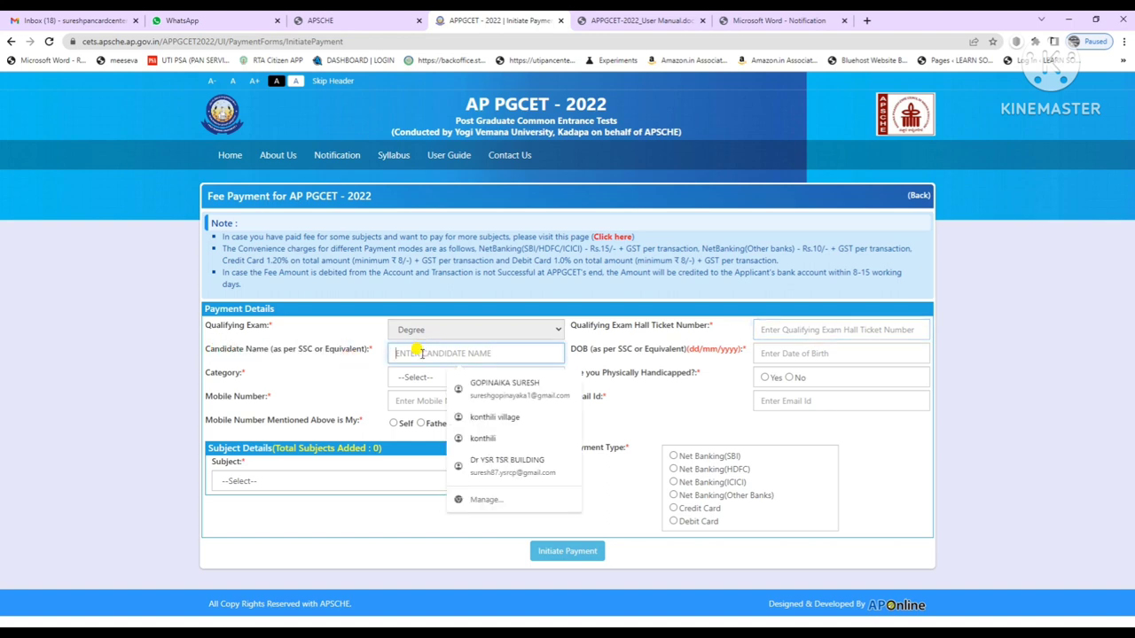
click(785, 352)
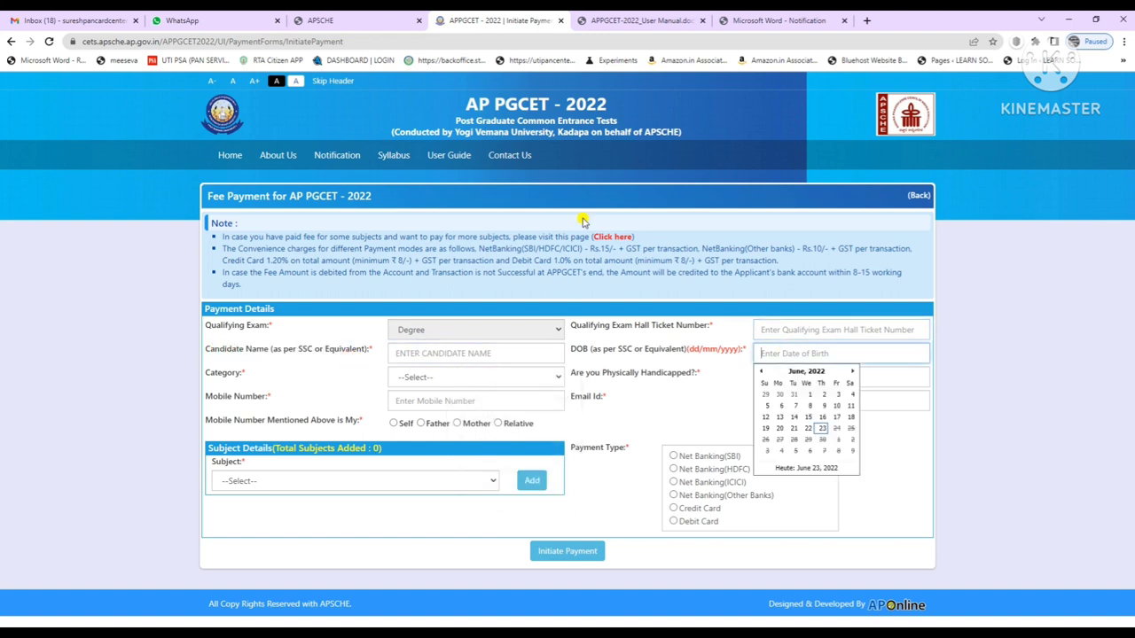
click(266, 373)
drag(266, 373, 309, 381)
click(410, 377)
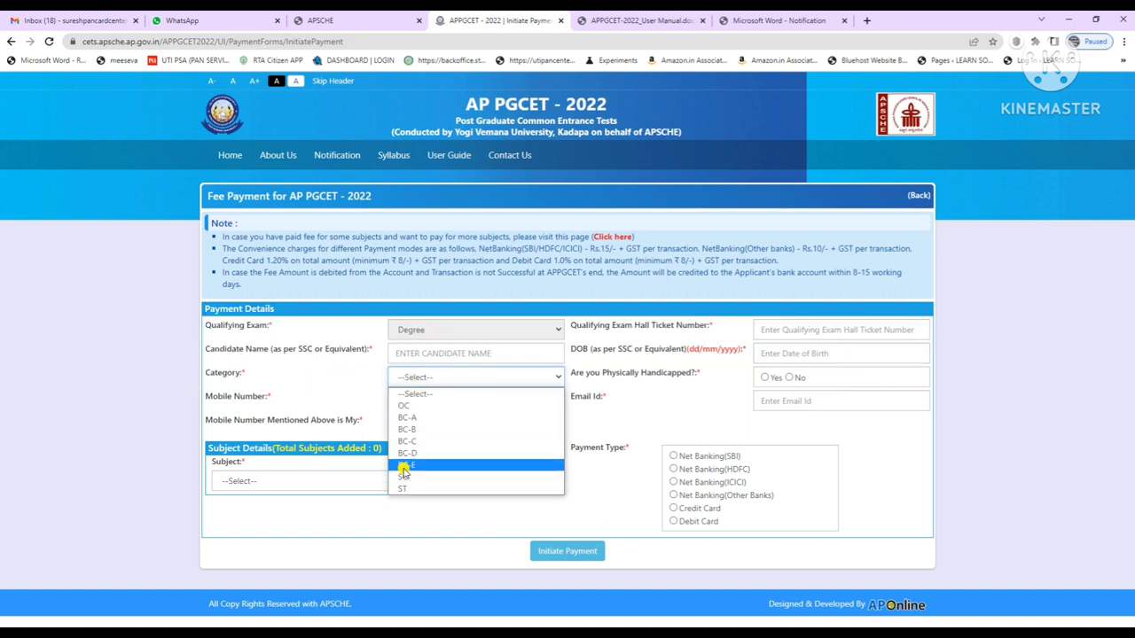
click(413, 393)
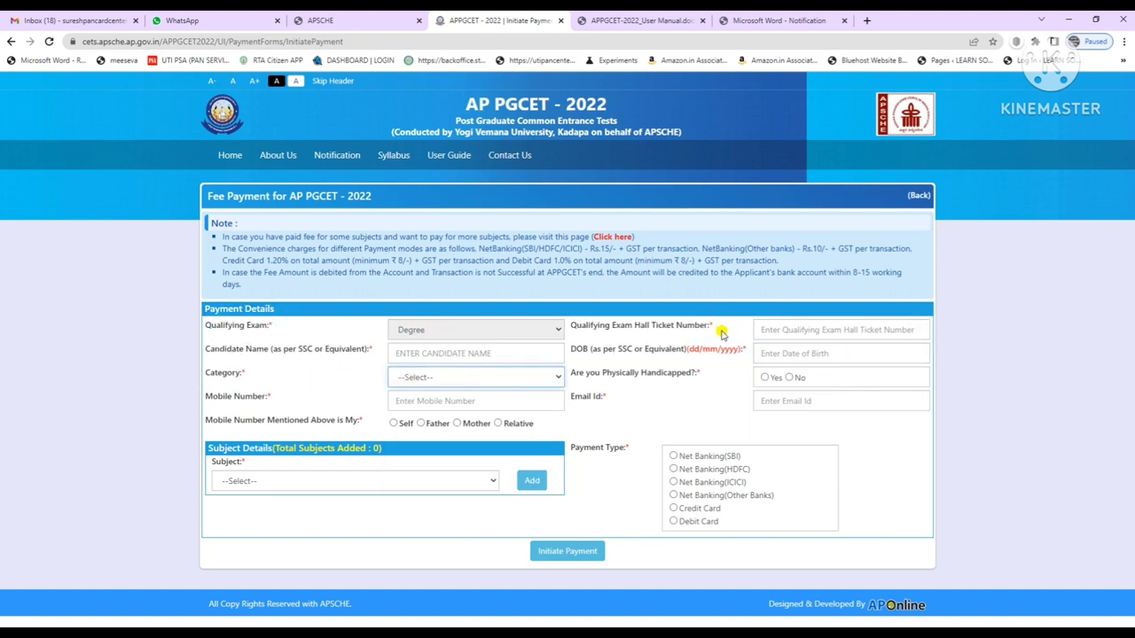
Answer No to the physically handicapped question in the payment details
drag(695, 373, 605, 373)
click(641, 393)
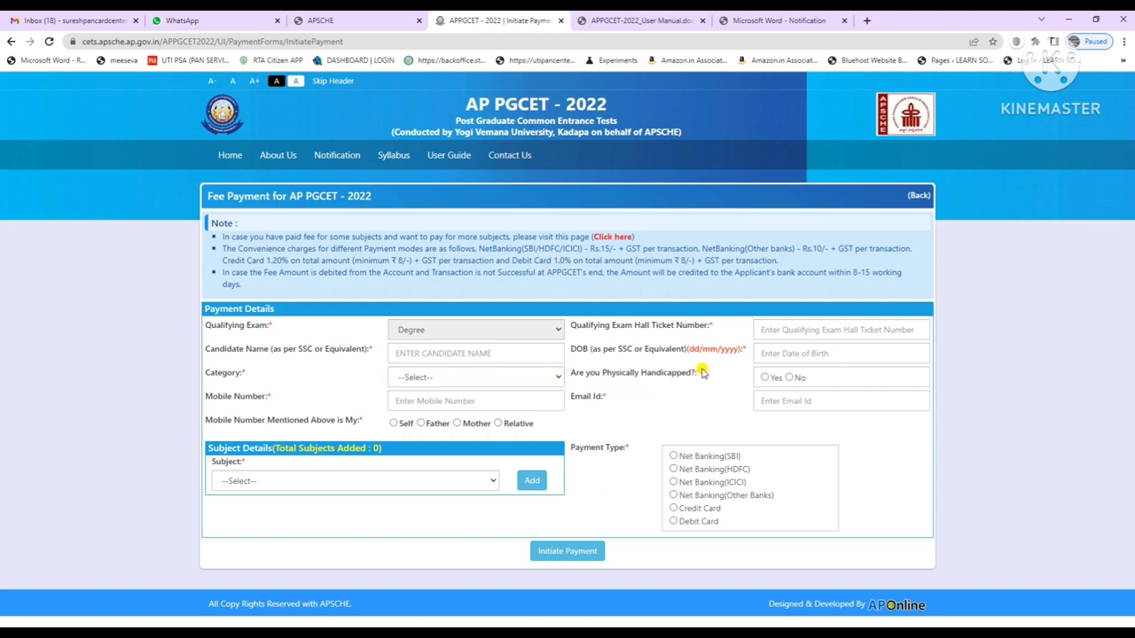
click(788, 378)
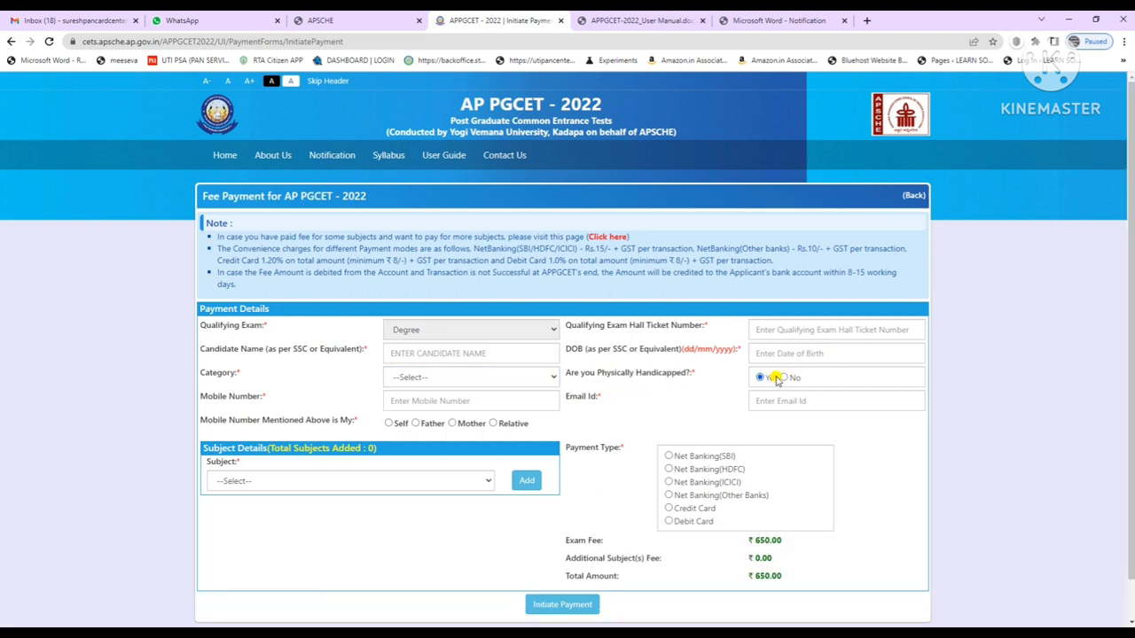
click(784, 378)
Review the date of birth format and the mobile number and email entries of the fee payment form
drag(692, 349, 748, 351)
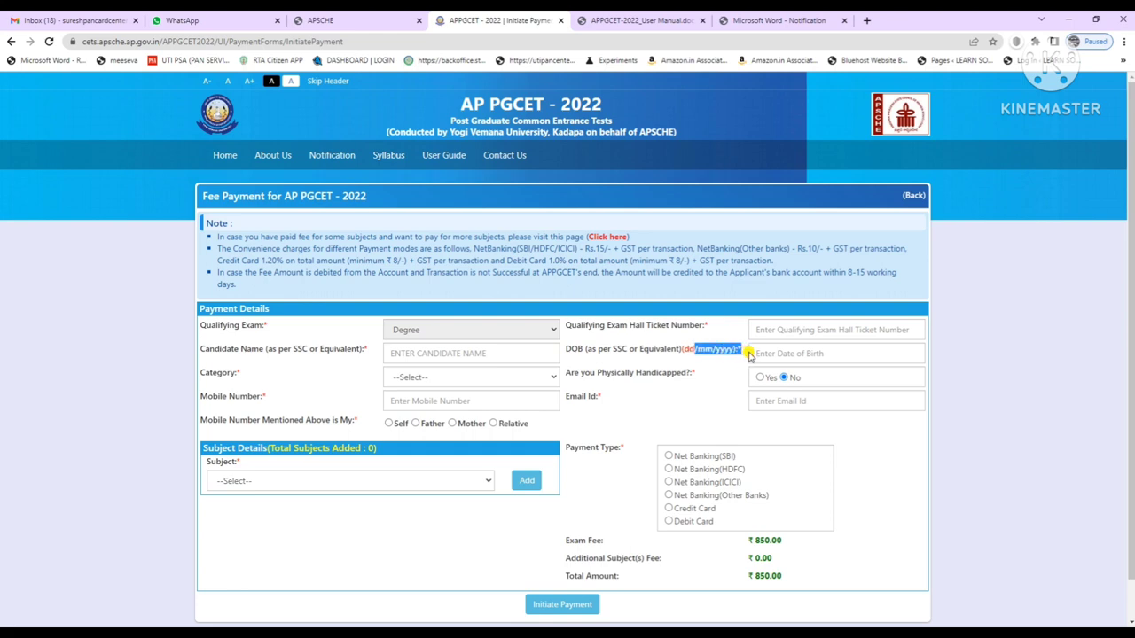
click(785, 353)
click(455, 399)
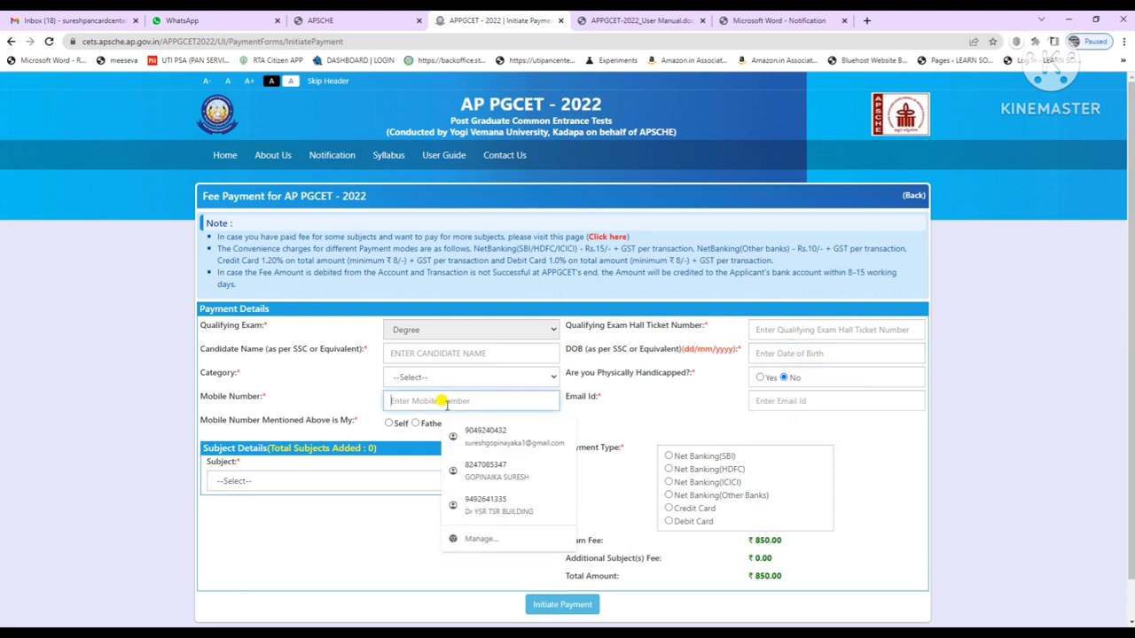
click(765, 400)
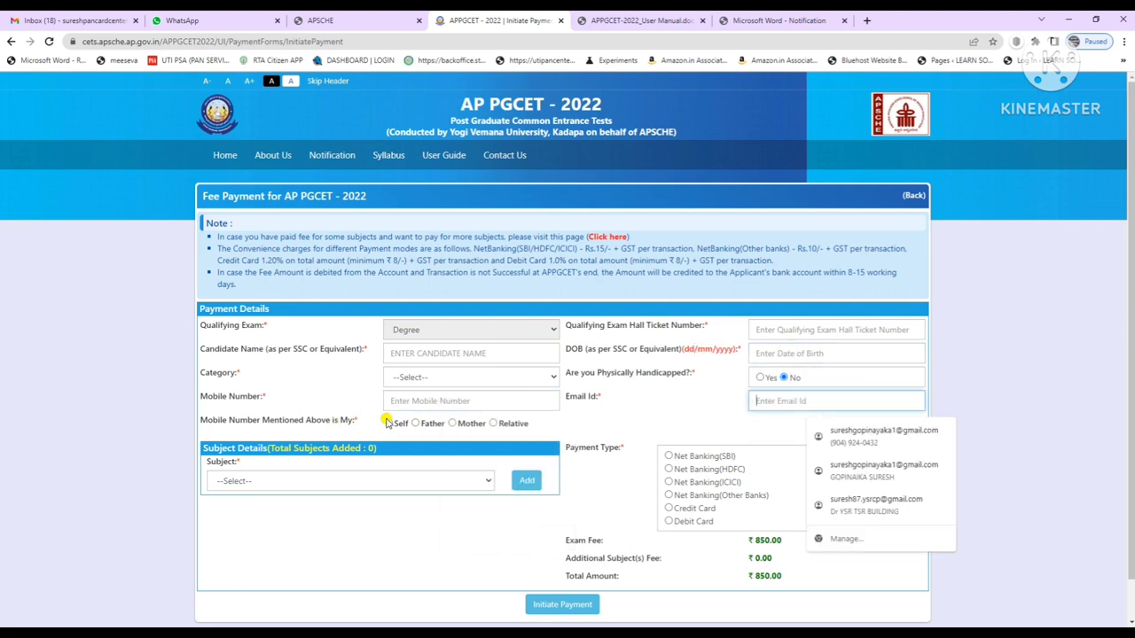
scroll(671, 441, down, 1)
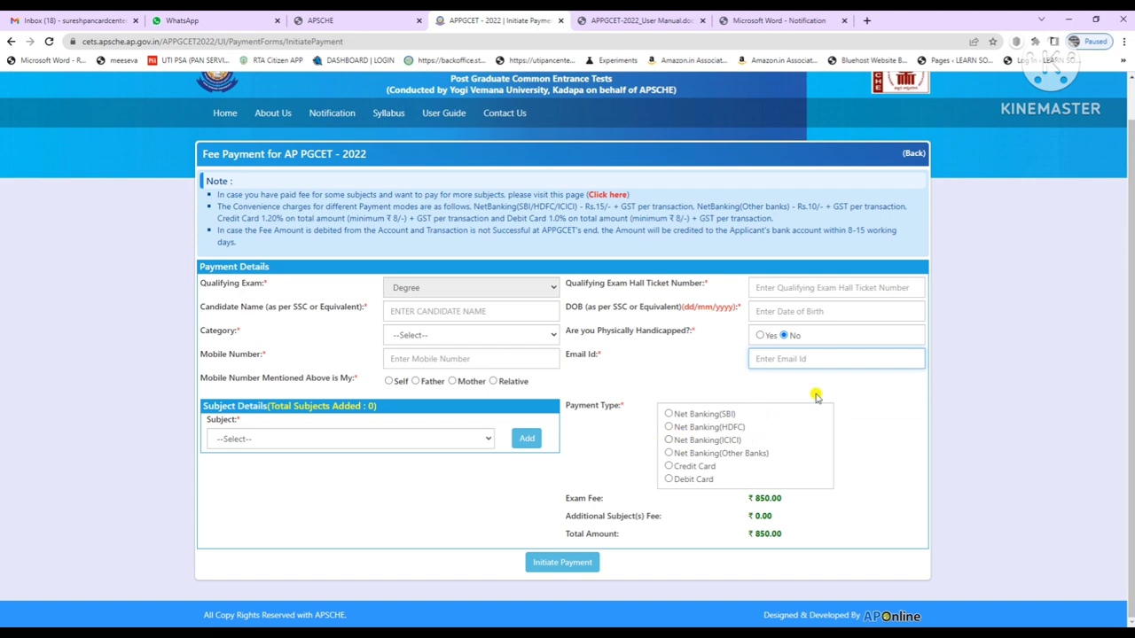
Choose 101 - English as the subject and Debit Card as the payment type
click(295, 439)
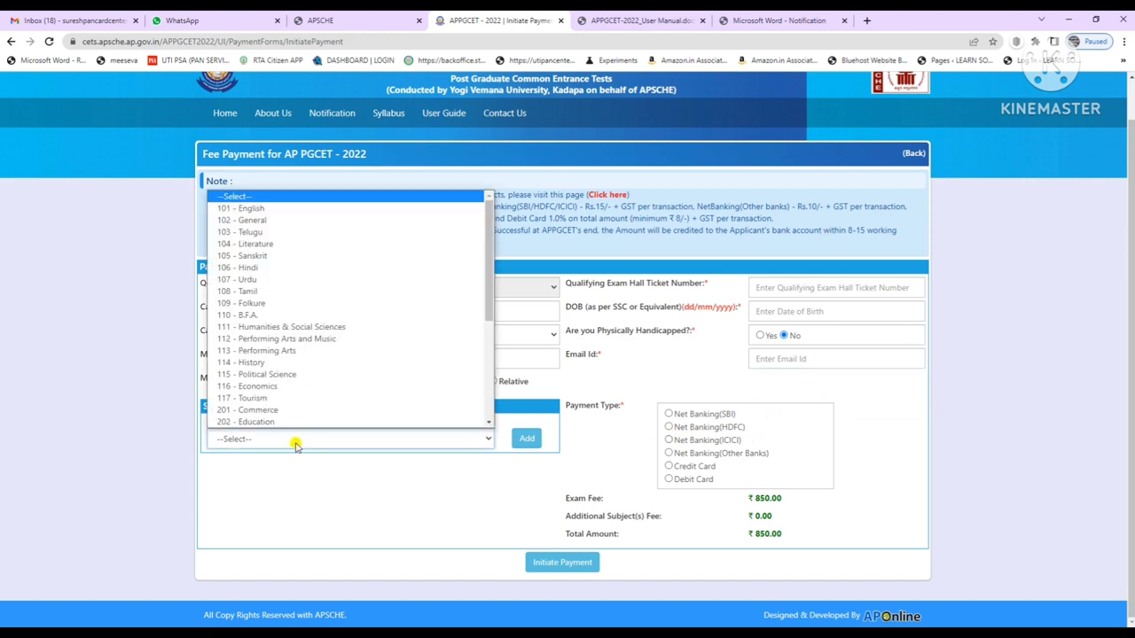
click(275, 209)
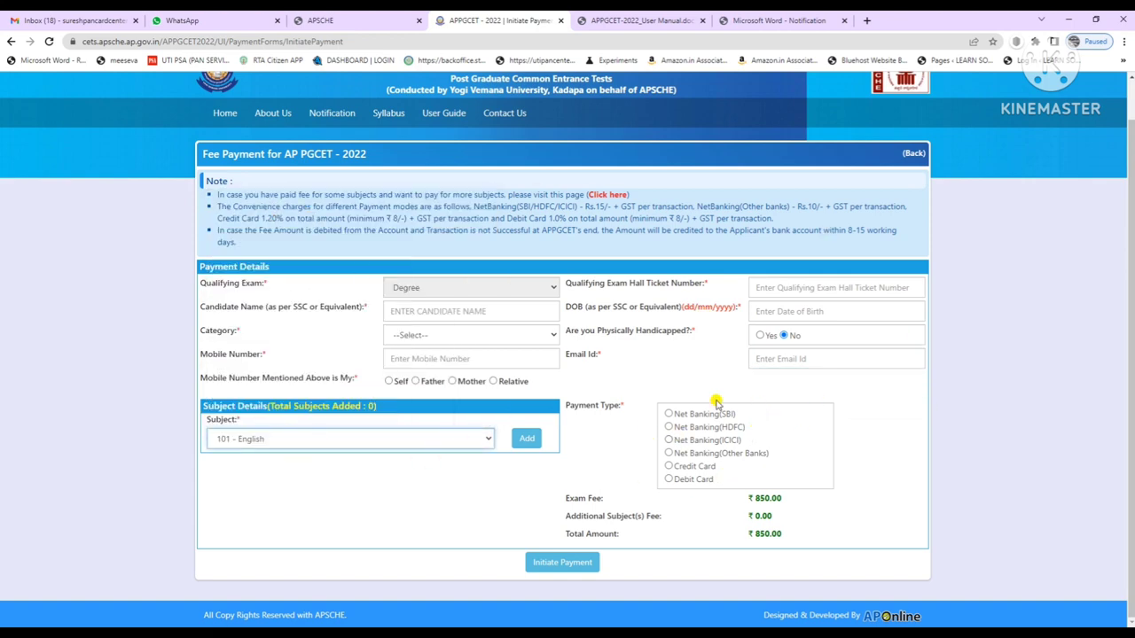
click(669, 480)
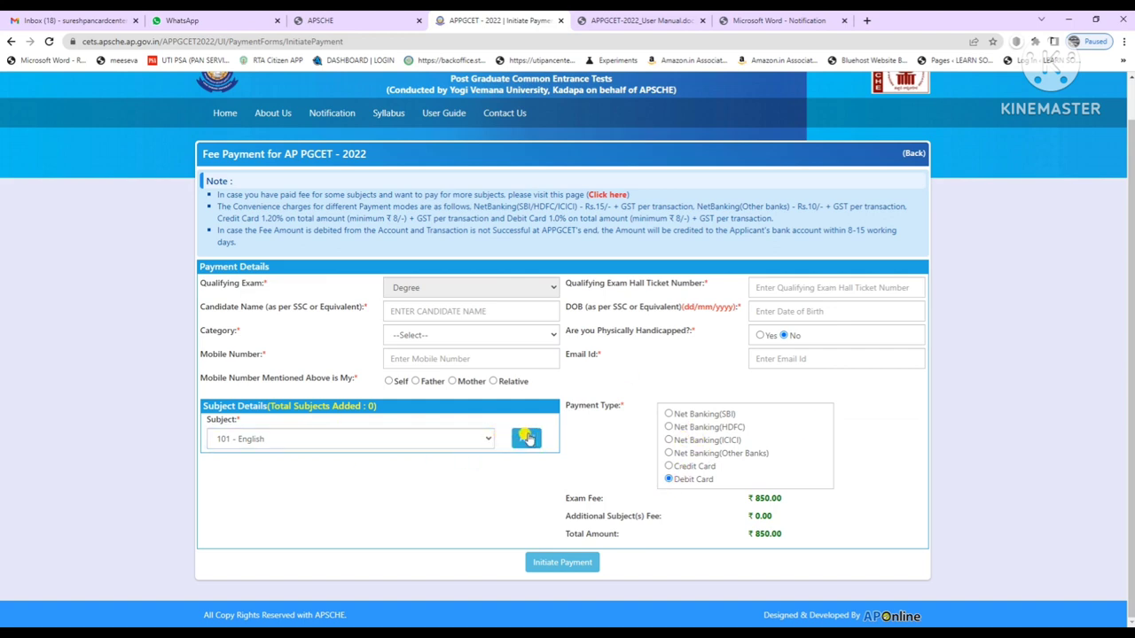
Set the candidate category to ST and check the exam fee, and switch the category to SC
click(425, 342)
click(410, 448)
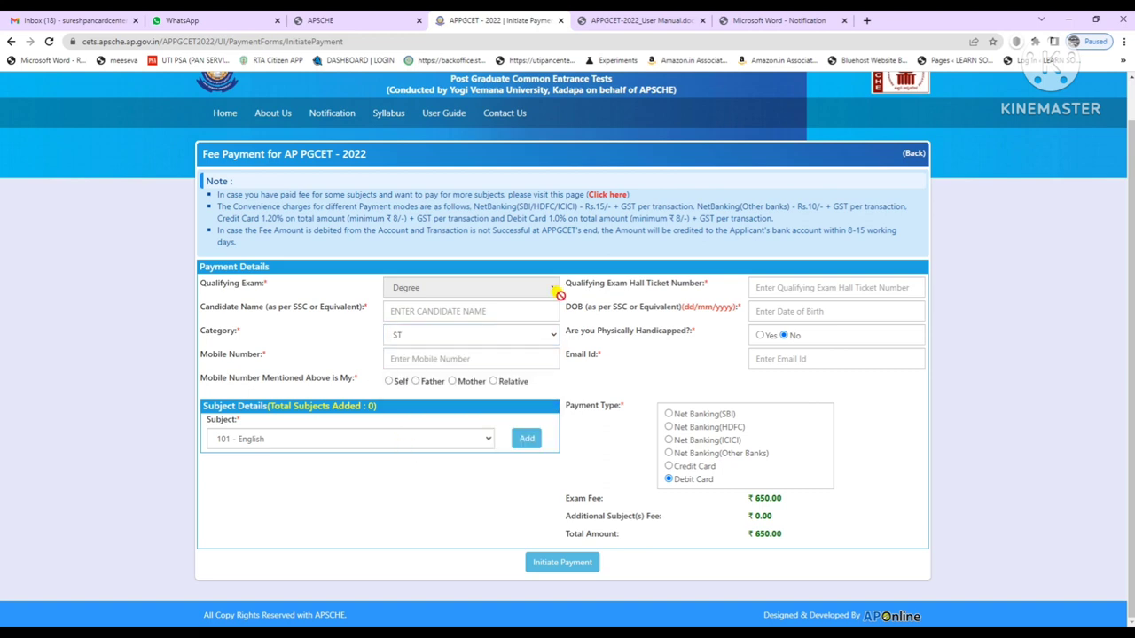
drag(750, 498, 787, 500)
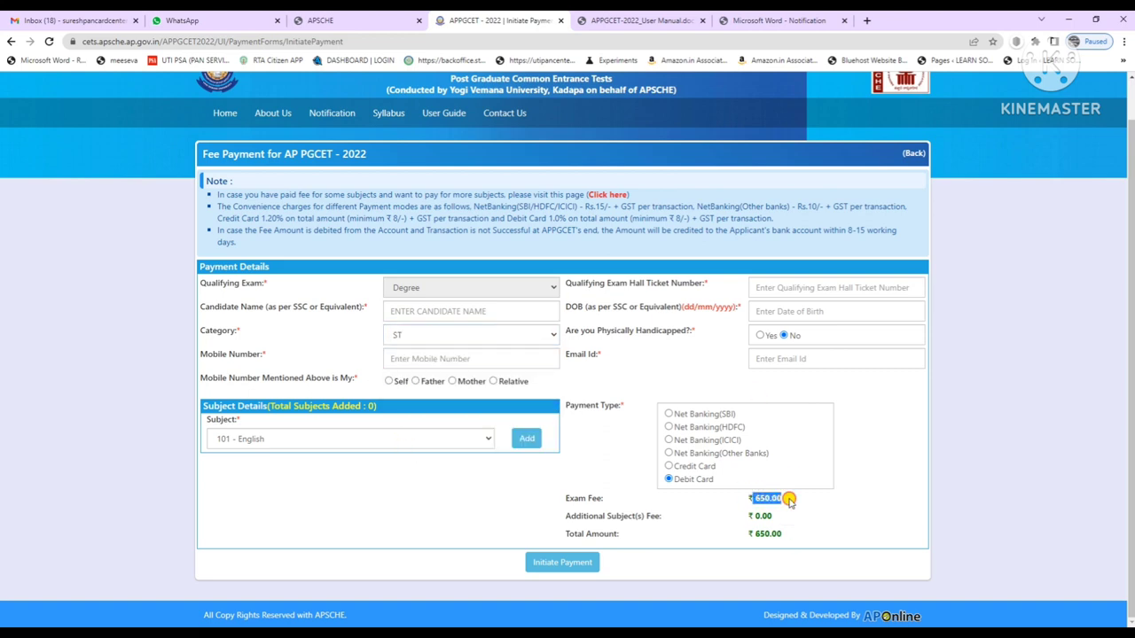
click(788, 500)
click(463, 338)
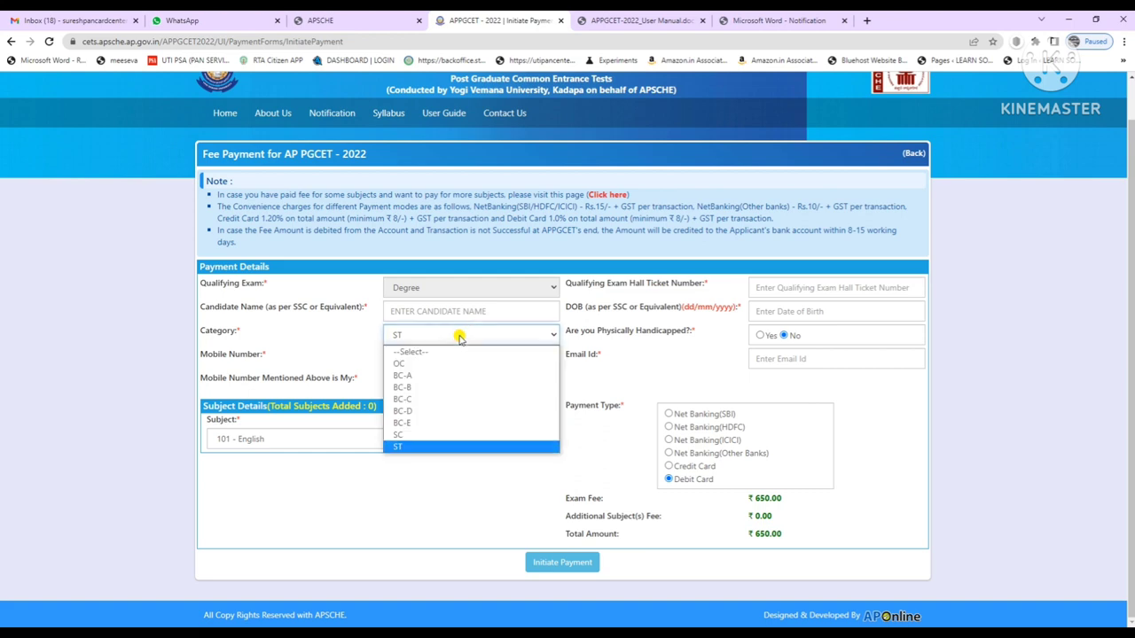
click(421, 435)
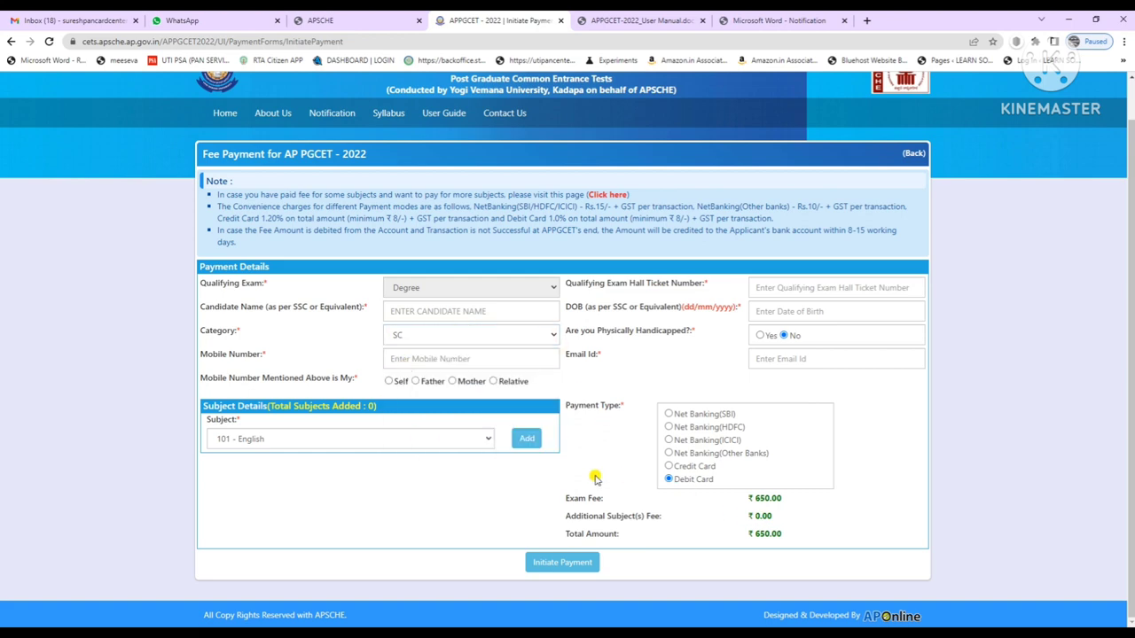
Add the English subject, remove it again and reselect 101 - English
click(525, 439)
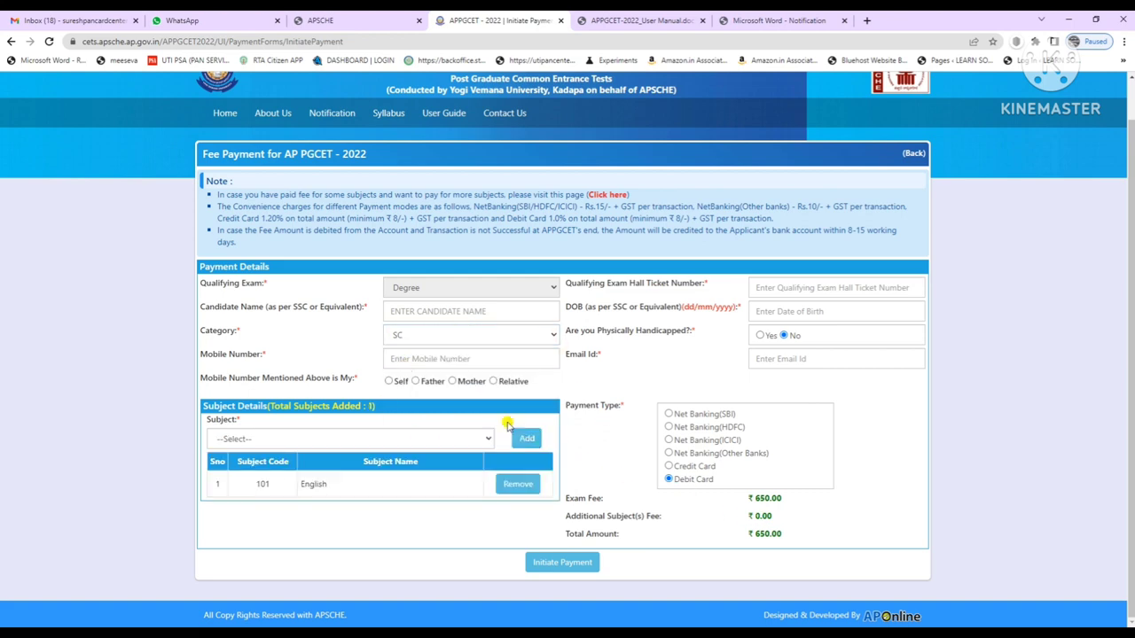
click(507, 485)
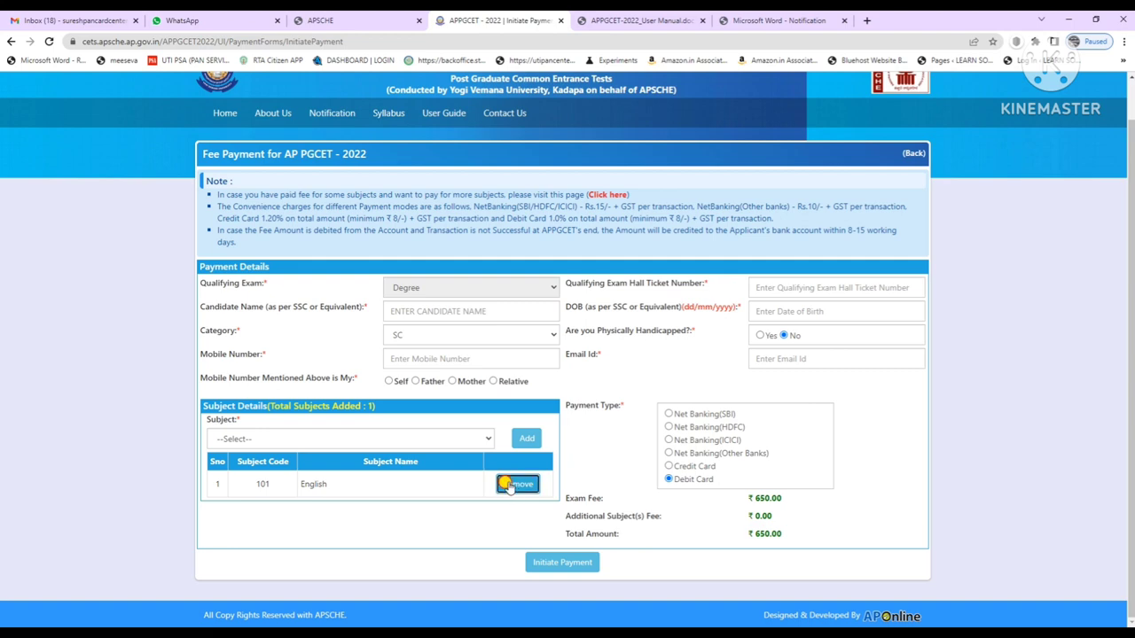
click(372, 439)
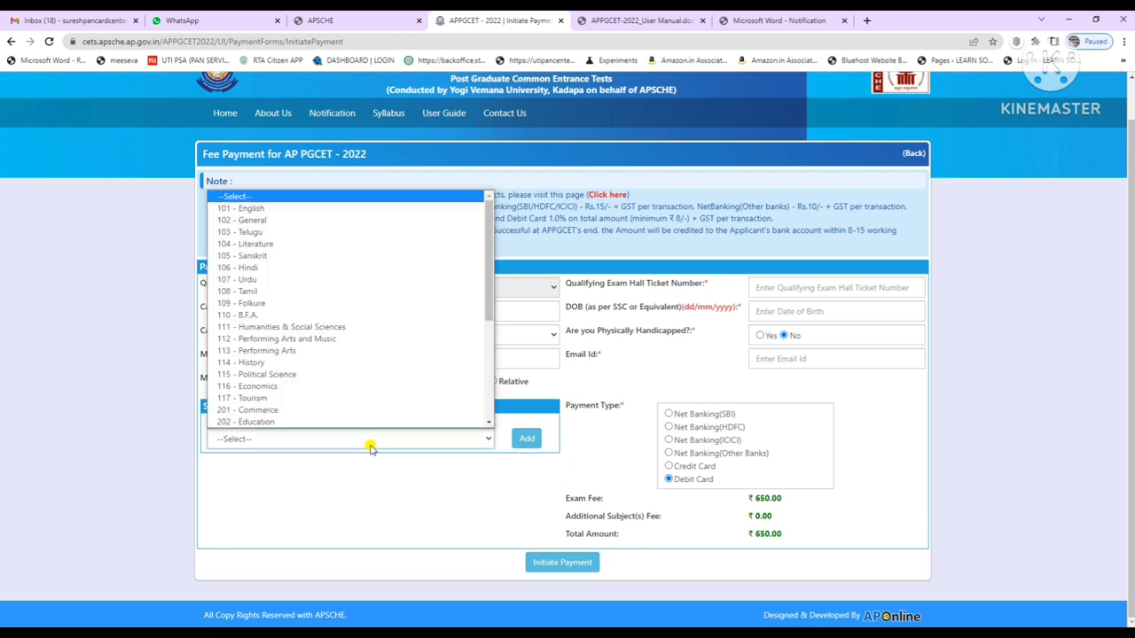
click(279, 210)
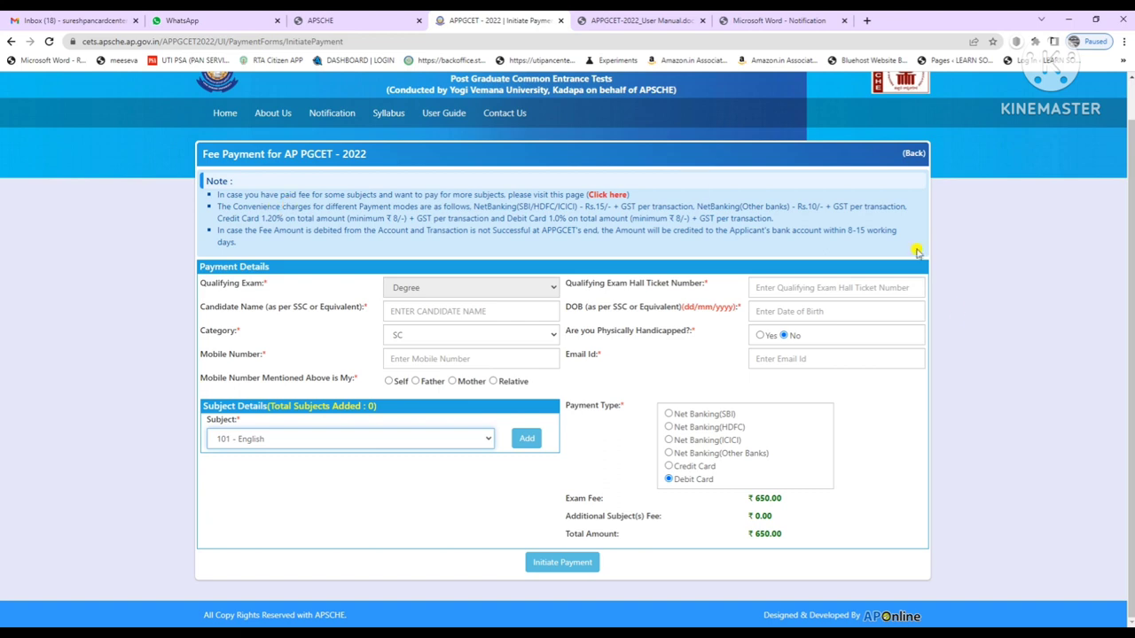
Set the candidate category to OC and check the resulting exam fee
click(425, 343)
click(419, 361)
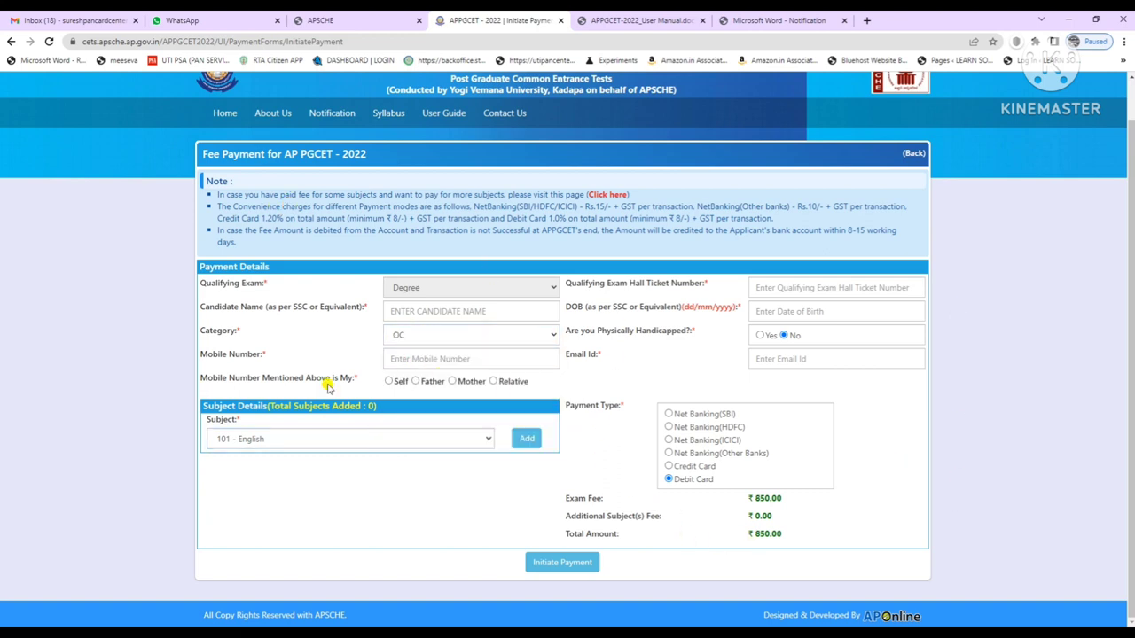
click(385, 435)
click(390, 435)
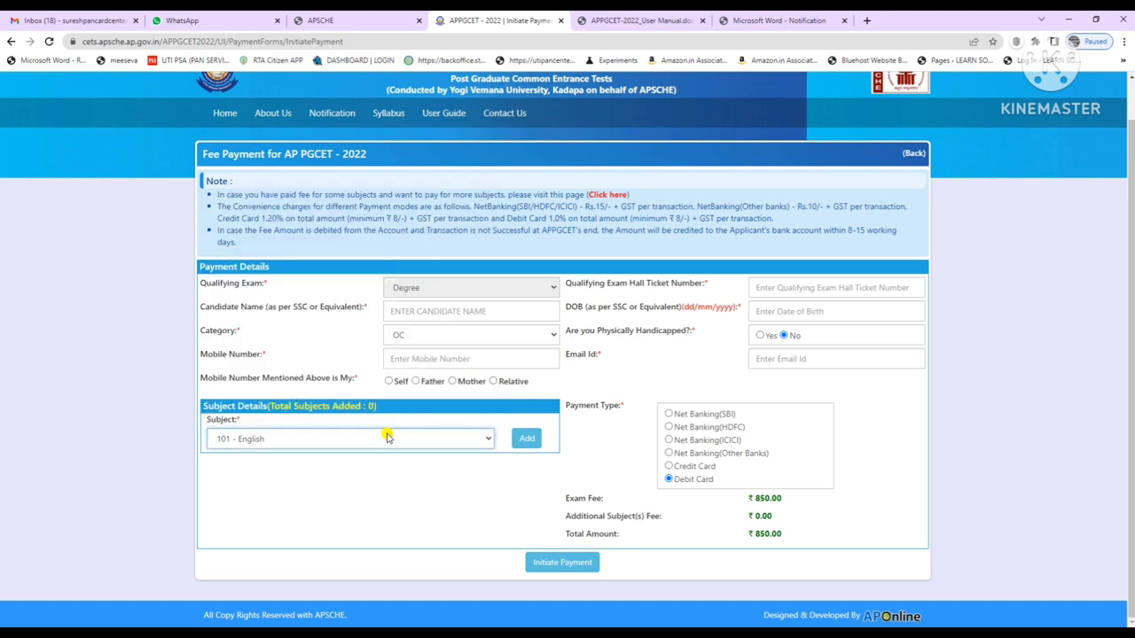
drag(749, 501, 769, 494)
click(789, 505)
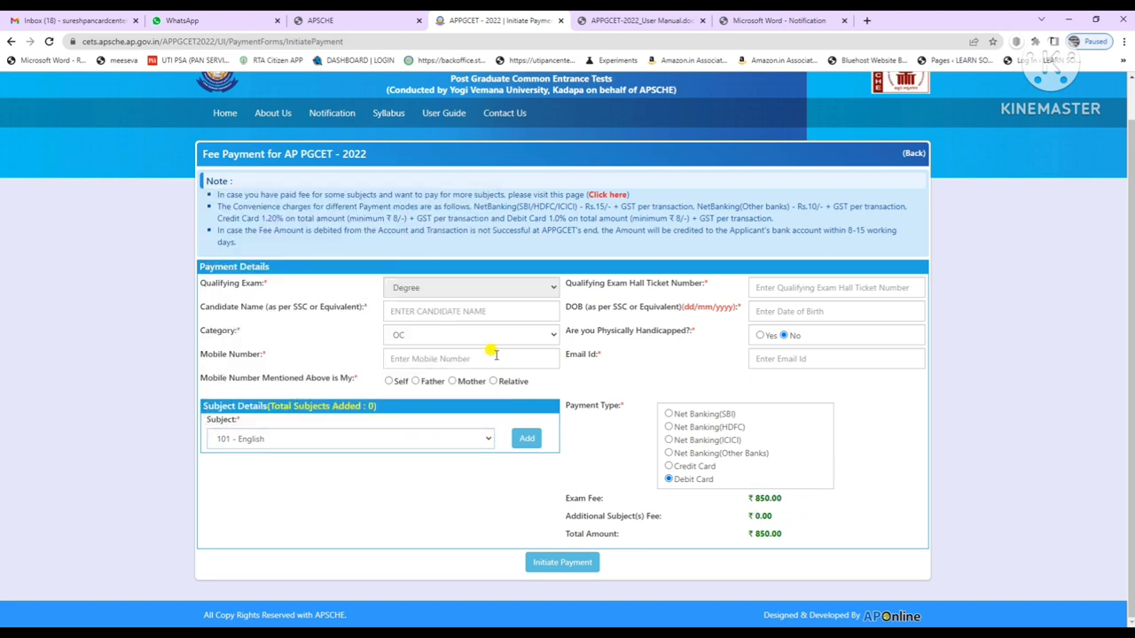
Set the candidate category to BC-A and check the resulting exam fee
click(475, 343)
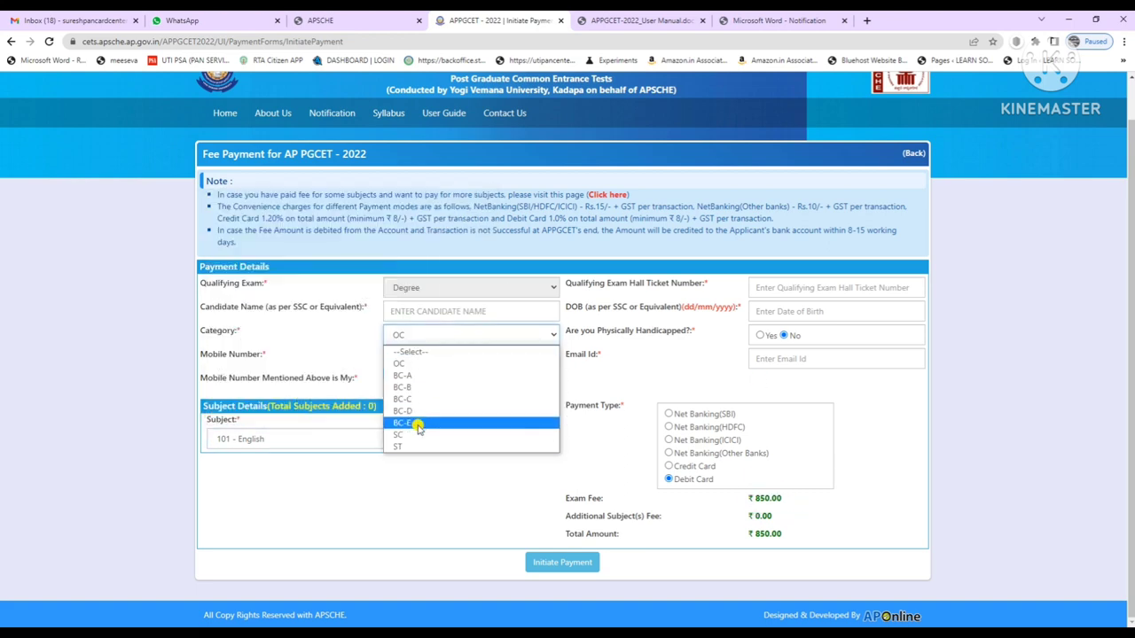
click(403, 375)
drag(753, 498, 777, 499)
Add the subjects 117 - Tourism and 115 - Political Science to the fee payment form
click(466, 440)
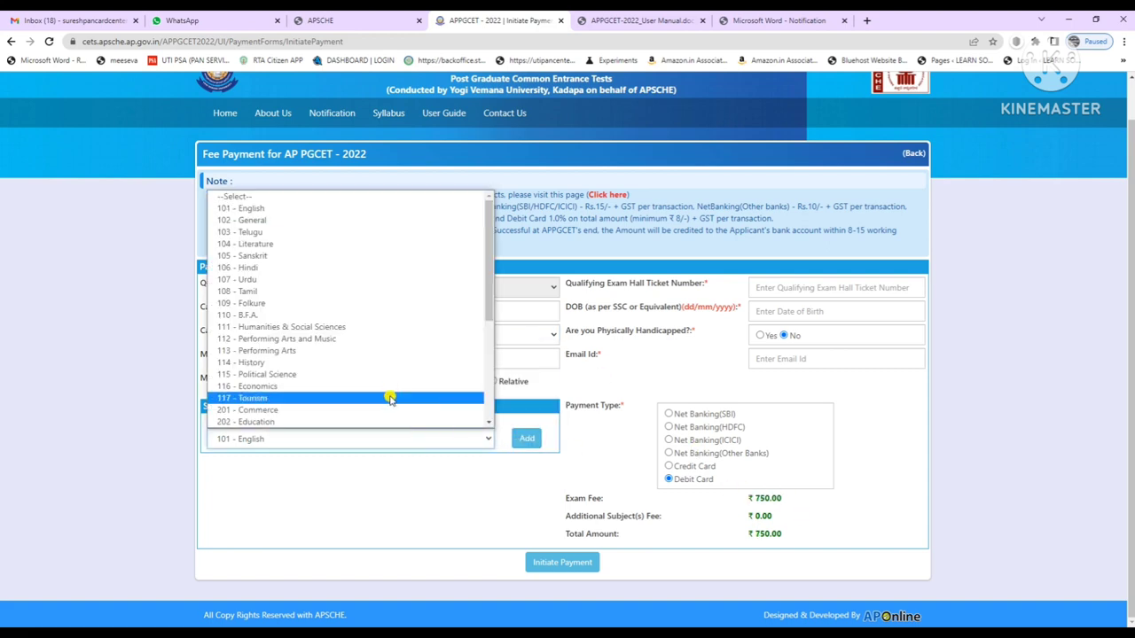
click(398, 406)
click(527, 438)
click(399, 442)
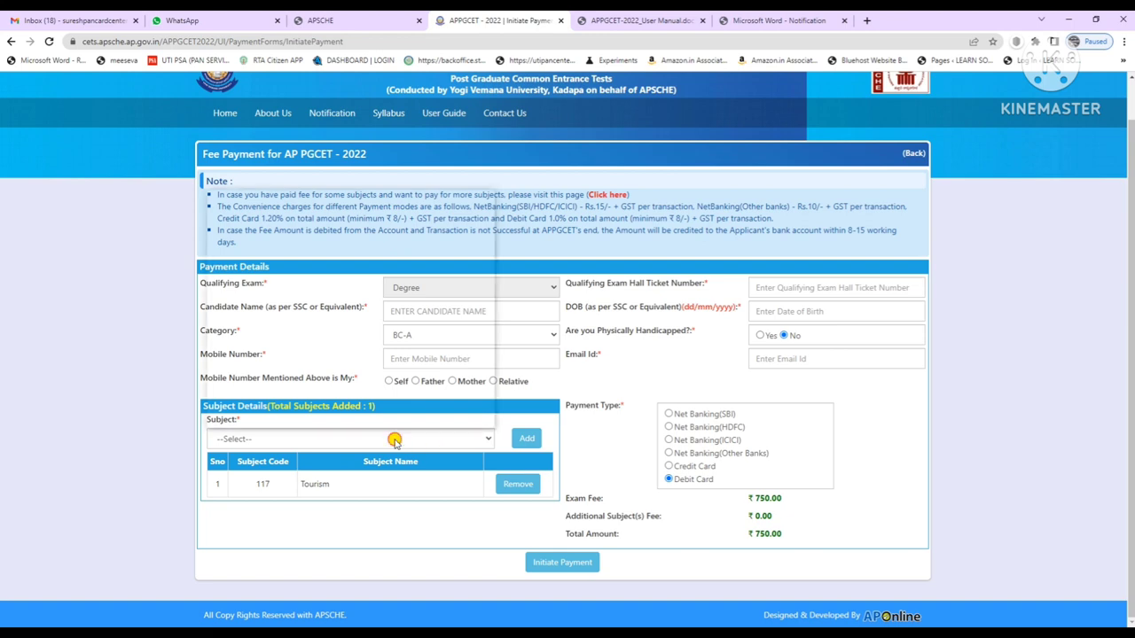
click(337, 374)
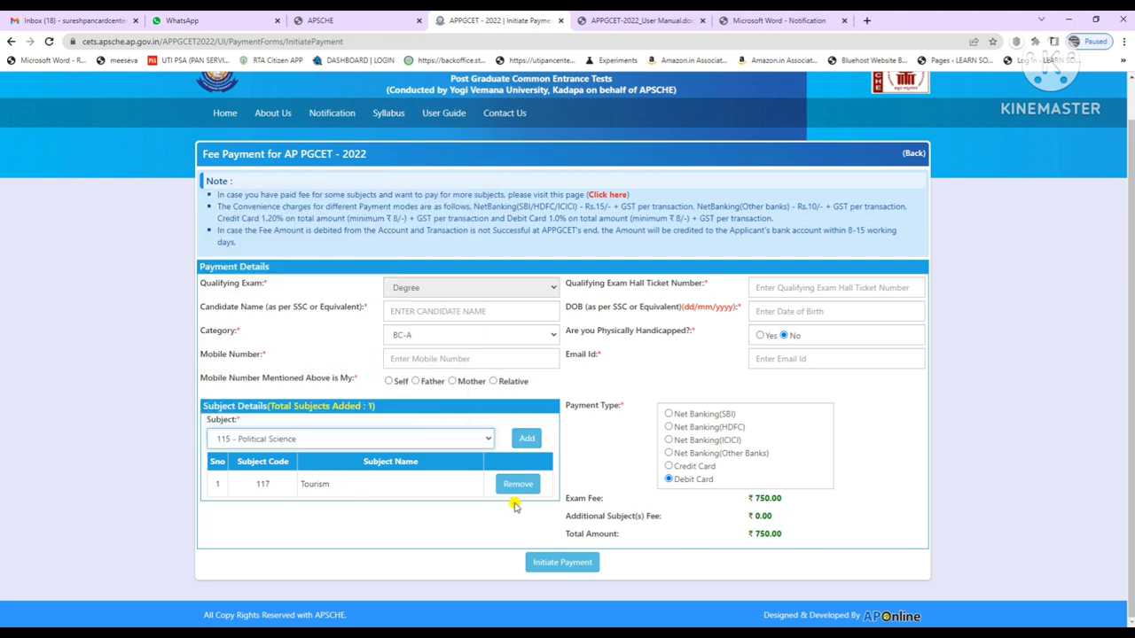
click(526, 438)
Check the total amount for the two added subjects and remove both Tourism and Political Science
drag(299, 484, 355, 486)
click(332, 486)
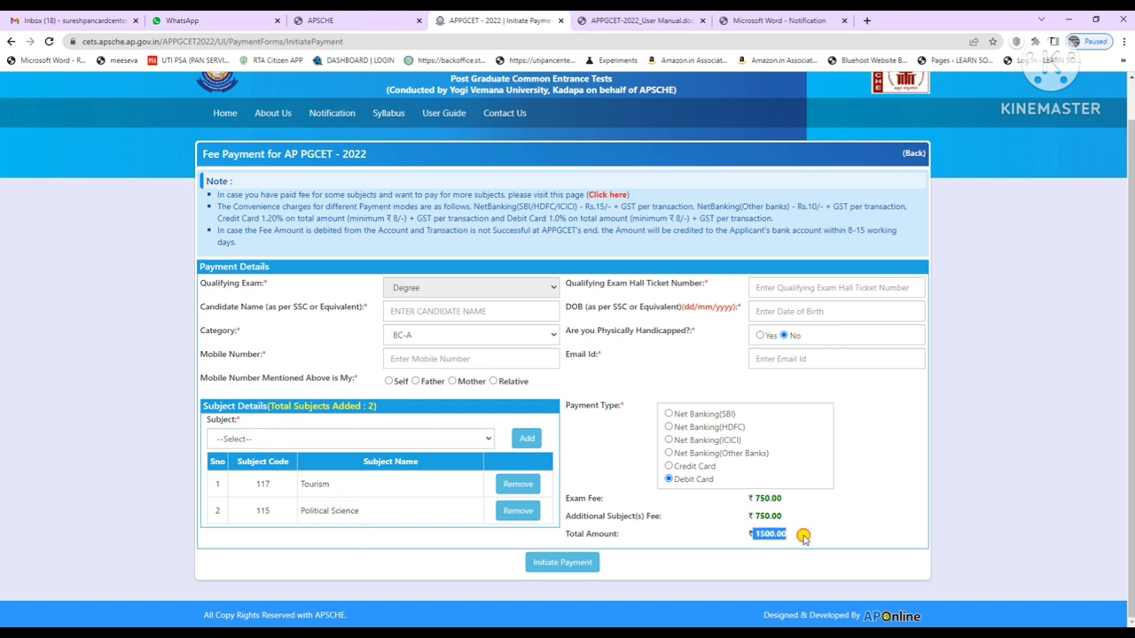
click(517, 484)
click(517, 484)
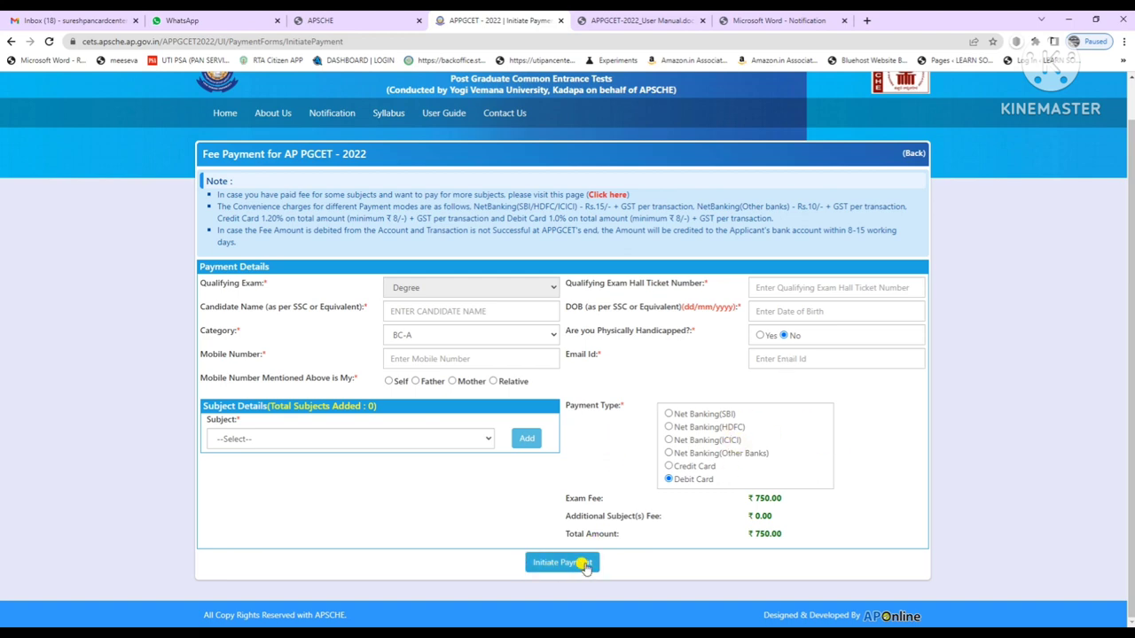
Switch to the APPGCET-2022 User Manual and examine the sample Step-1 fee payment form up close
click(652, 21)
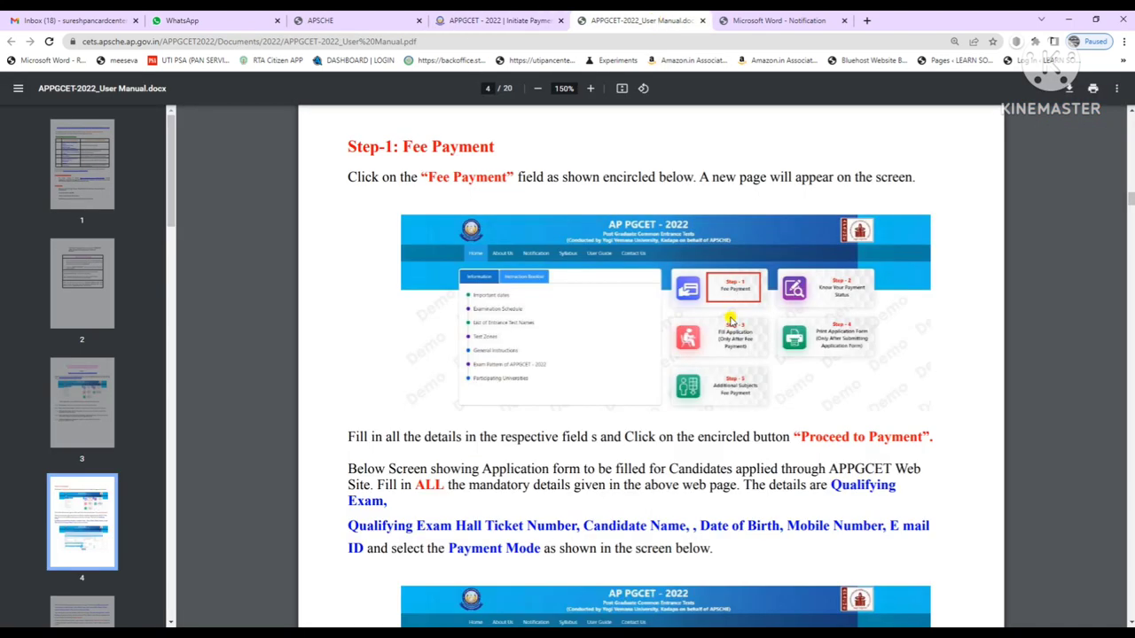
scroll(728, 316, down, 6)
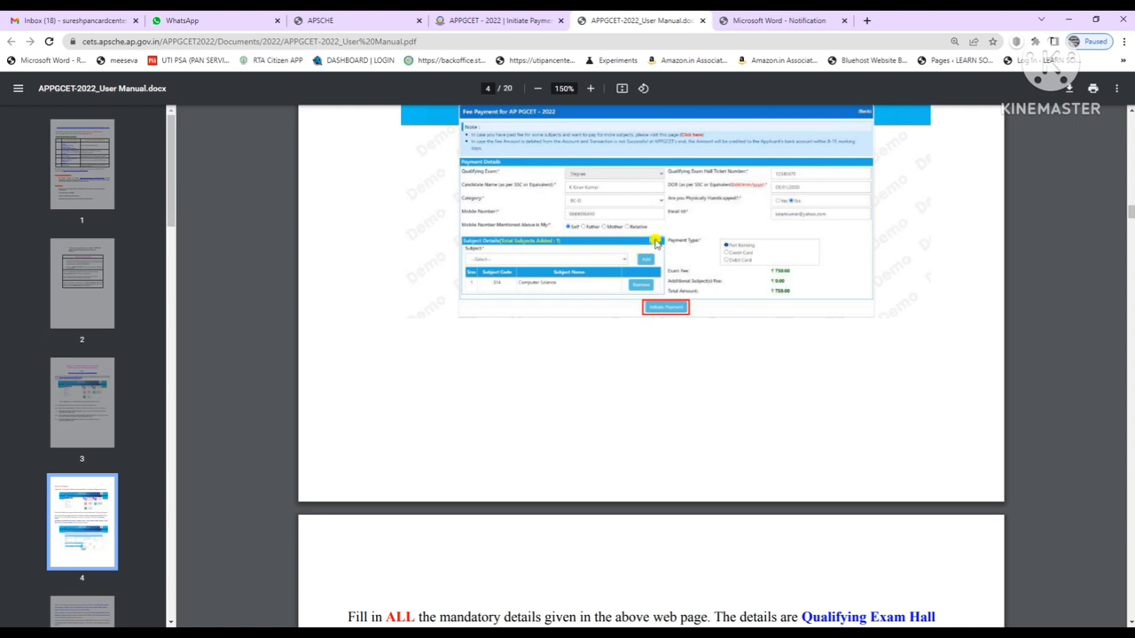
scroll(758, 301, down, 5)
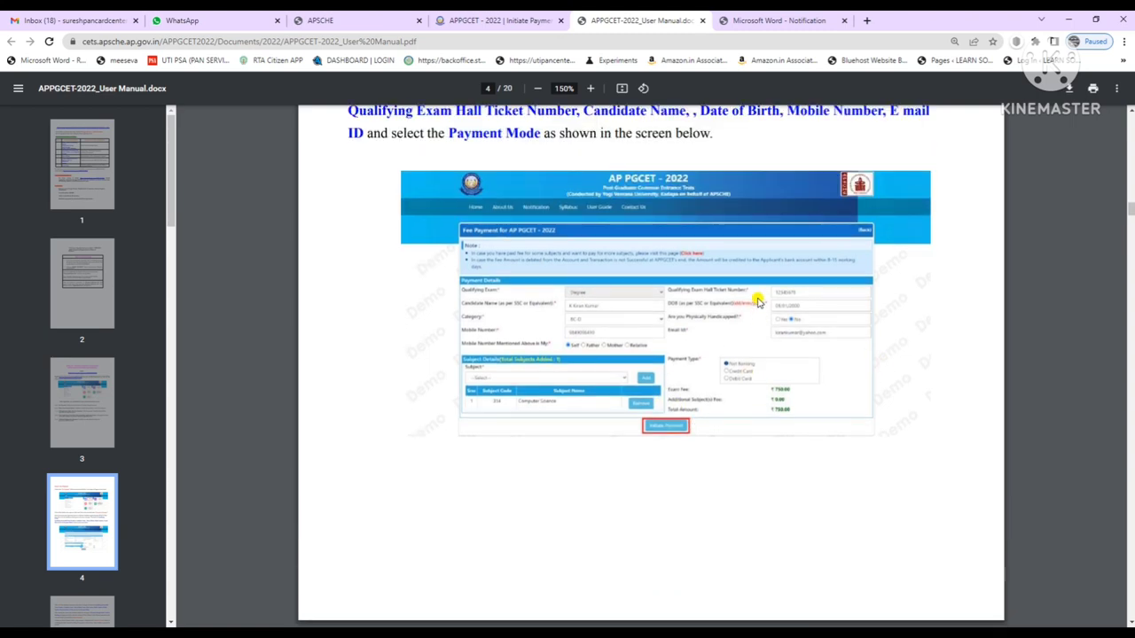
ctrl+scroll(759, 300, up, 3)
ctrl+scroll(760, 297, down, 1)
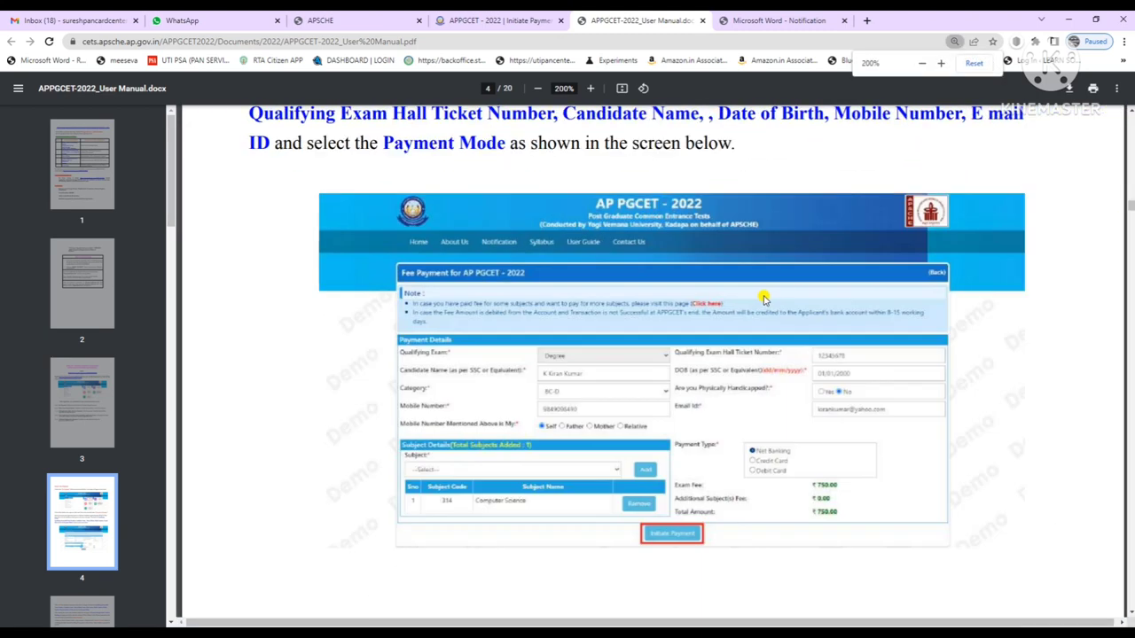
scroll(754, 358, down, 2)
scroll(717, 413, down, 8)
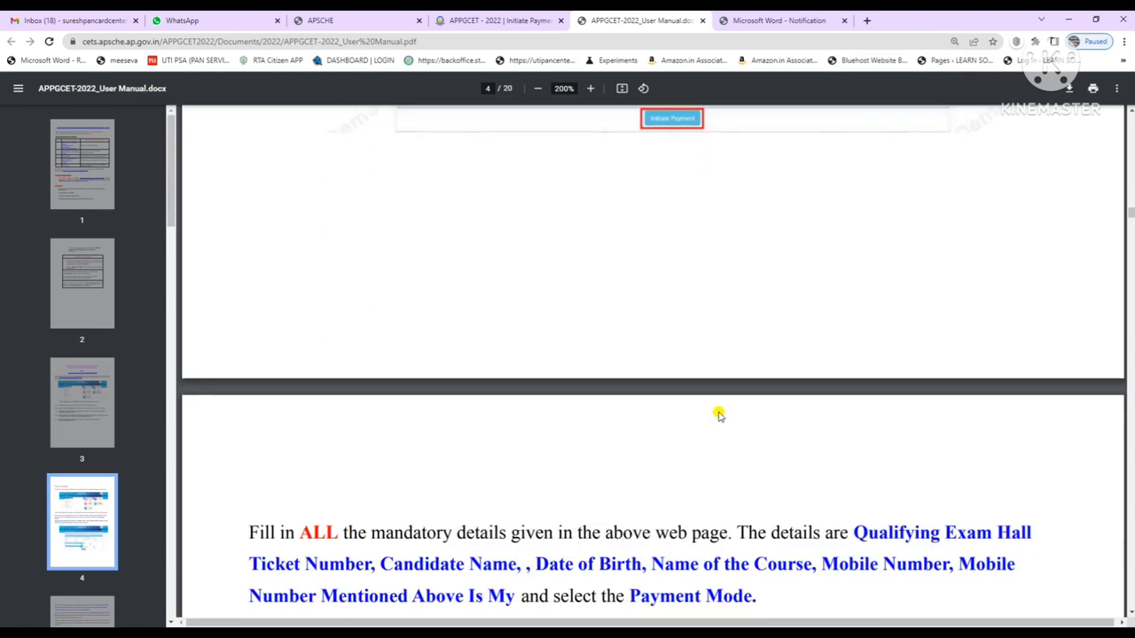
Read the user manual's instructions on confirming the payment details, the required card details and the payment gateway page
scroll(724, 410, down, 3)
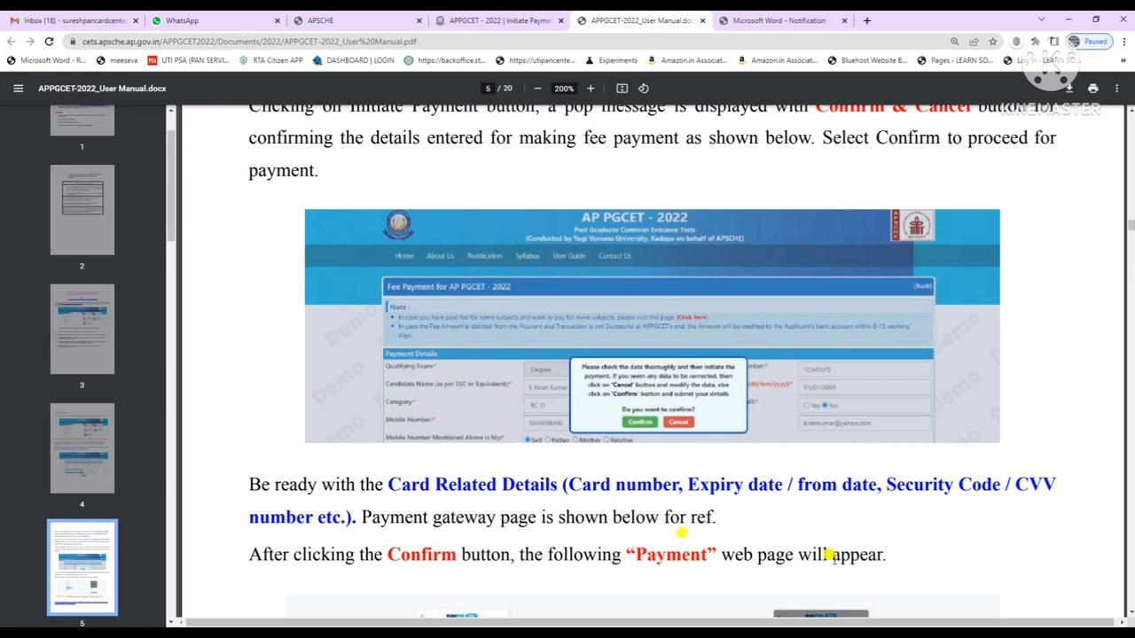
scroll(670, 452, down, 1)
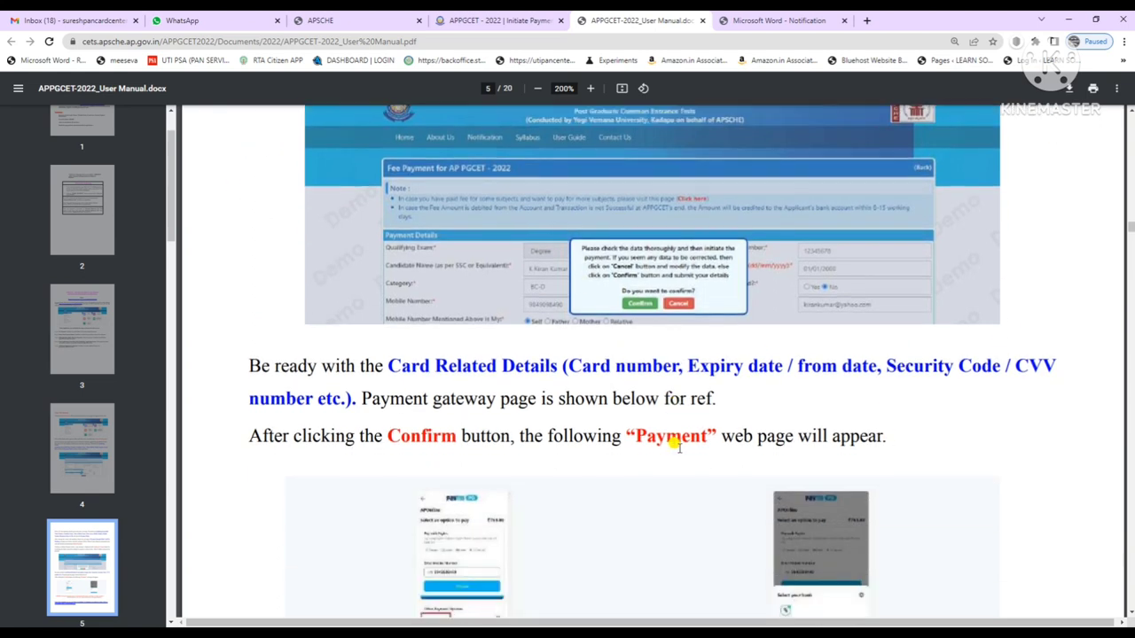
scroll(711, 439, down, 3)
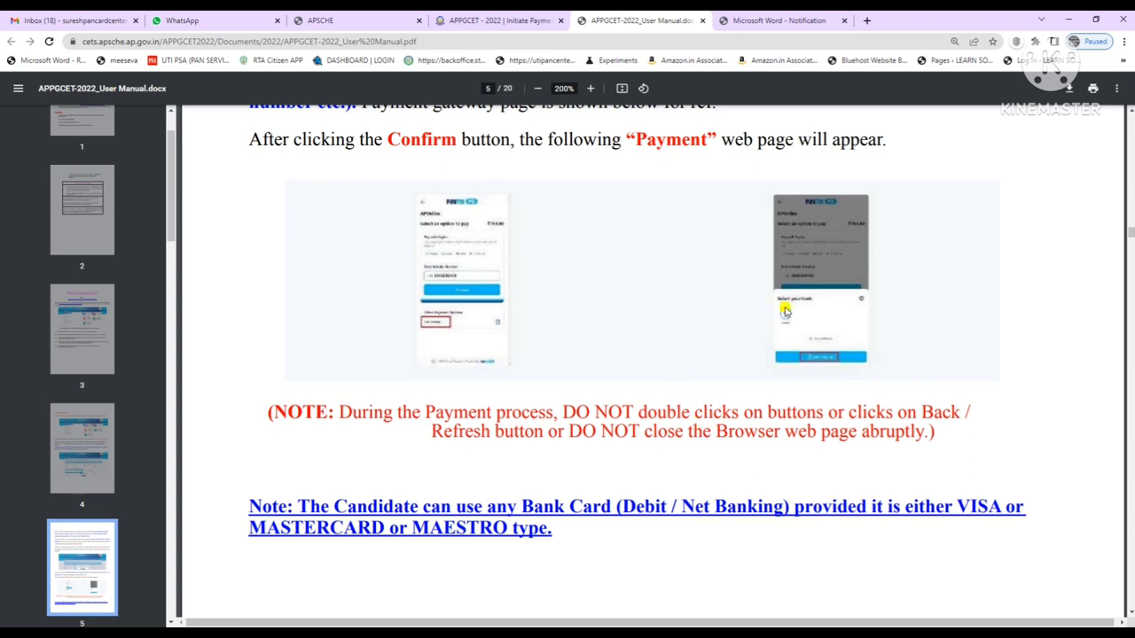
scroll(611, 199, up, 1)
drag(428, 187, 769, 190)
click(782, 222)
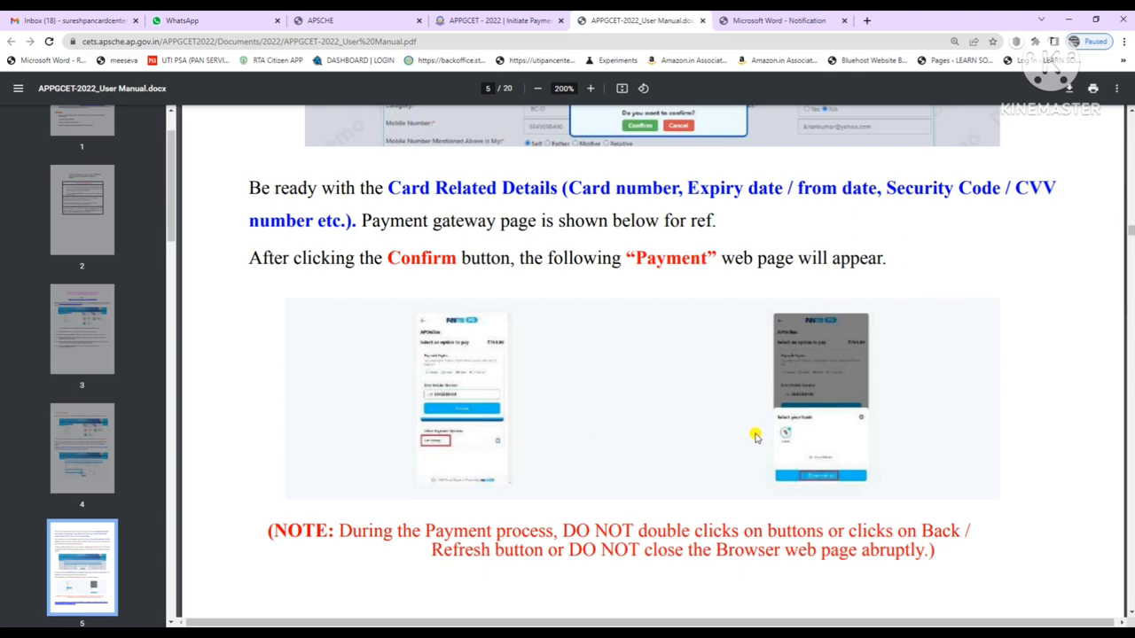
Read the manual's page 6 instructions on the successful payment confirmation and proceeding to fill the application
scroll(789, 423, down, 8)
scroll(763, 413, down, 6)
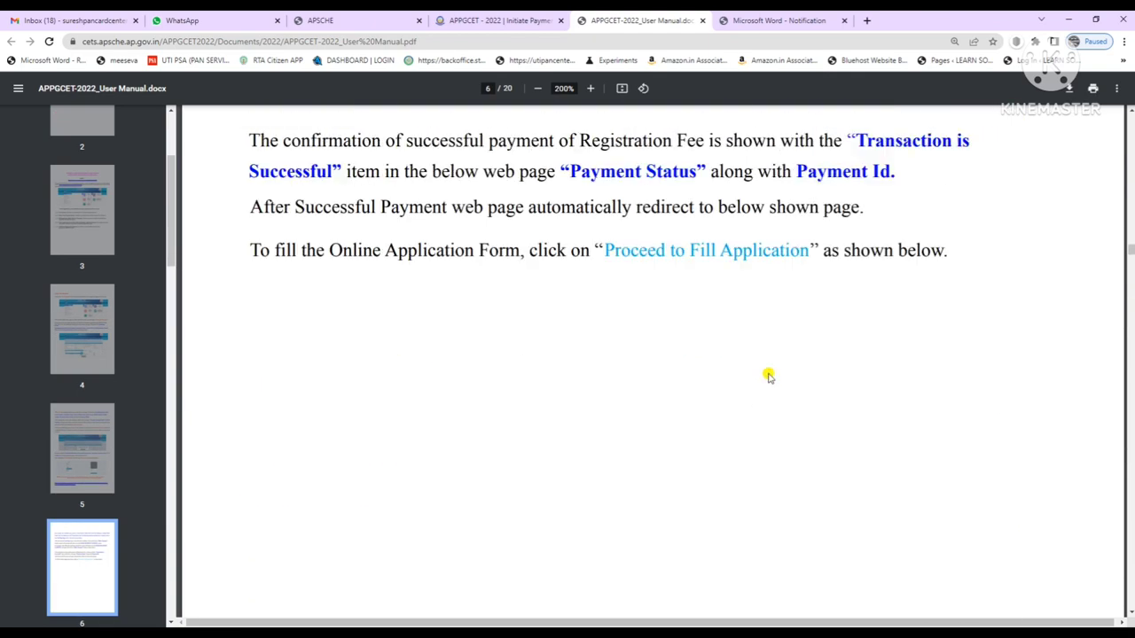
scroll(763, 381, up, 4)
drag(596, 511, 815, 523)
click(815, 524)
Examine the payment, course and candidate details of the sample application form on page 7 at 250% zoom
scroll(792, 306, down, 2)
scroll(792, 306, down, 10)
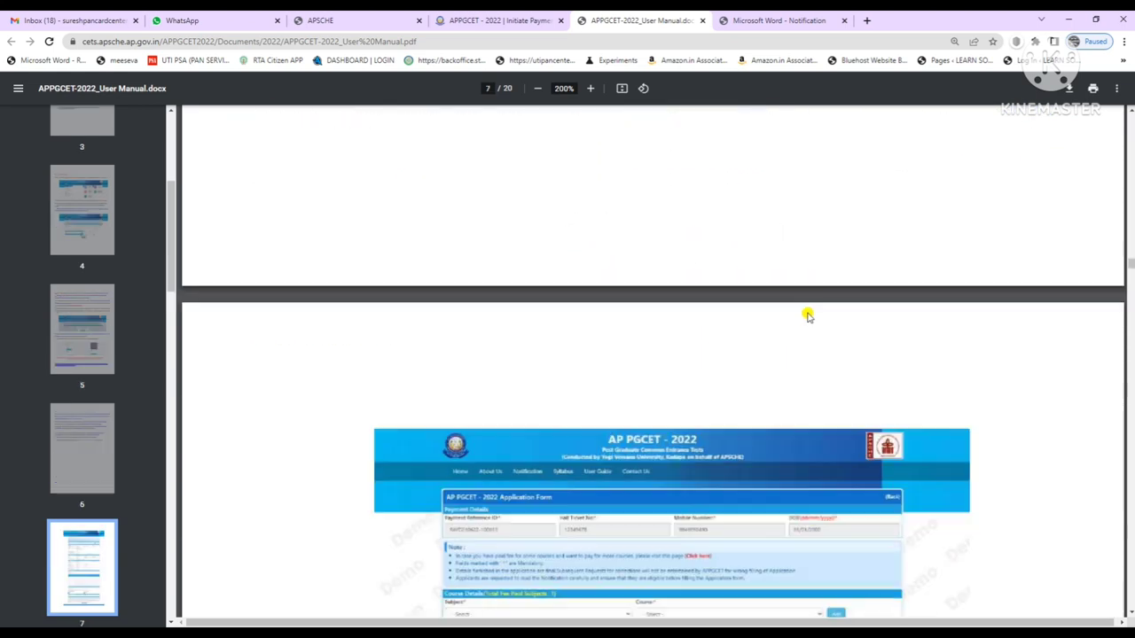
scroll(809, 319, down, 1)
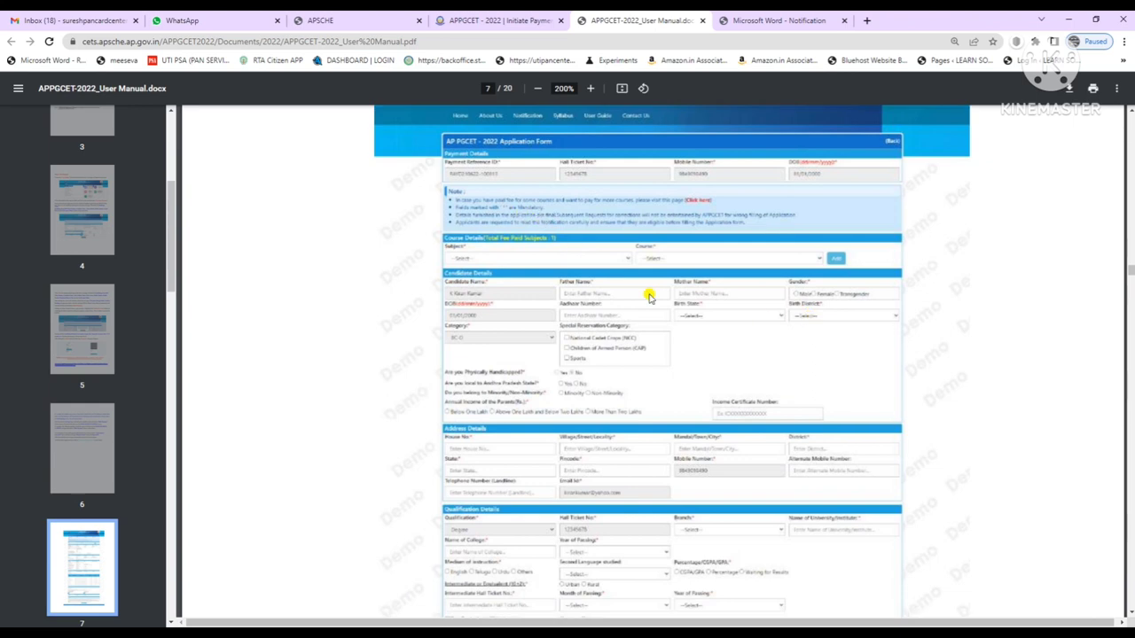
scroll(674, 304, up, 1)
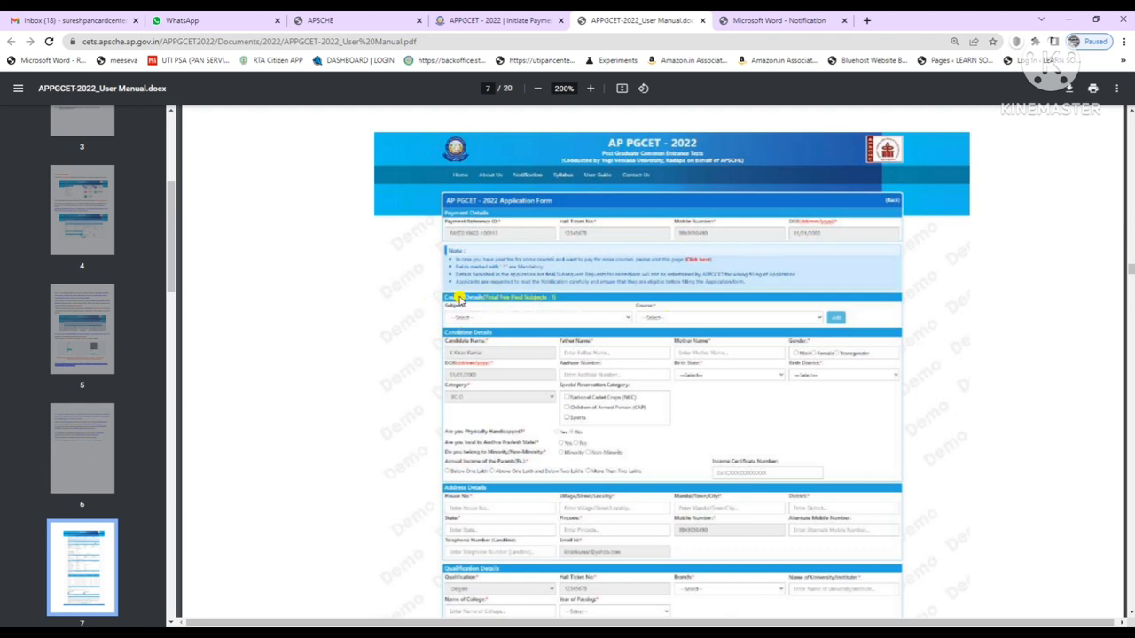
ctrl+scroll(485, 308, up, 2)
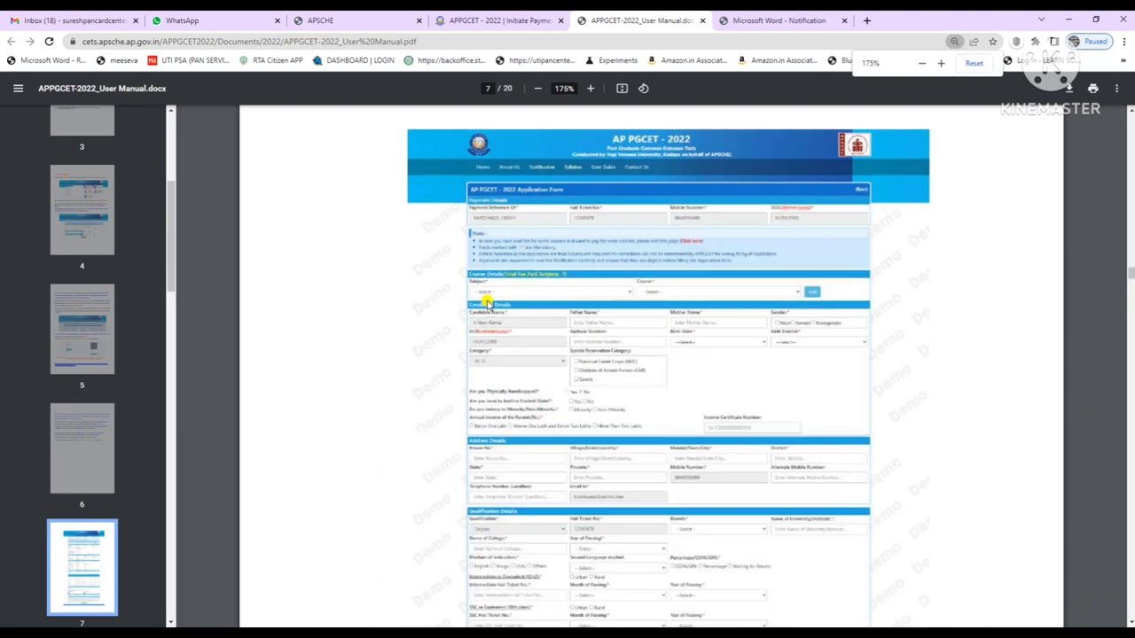
scroll(780, 347, down, 5)
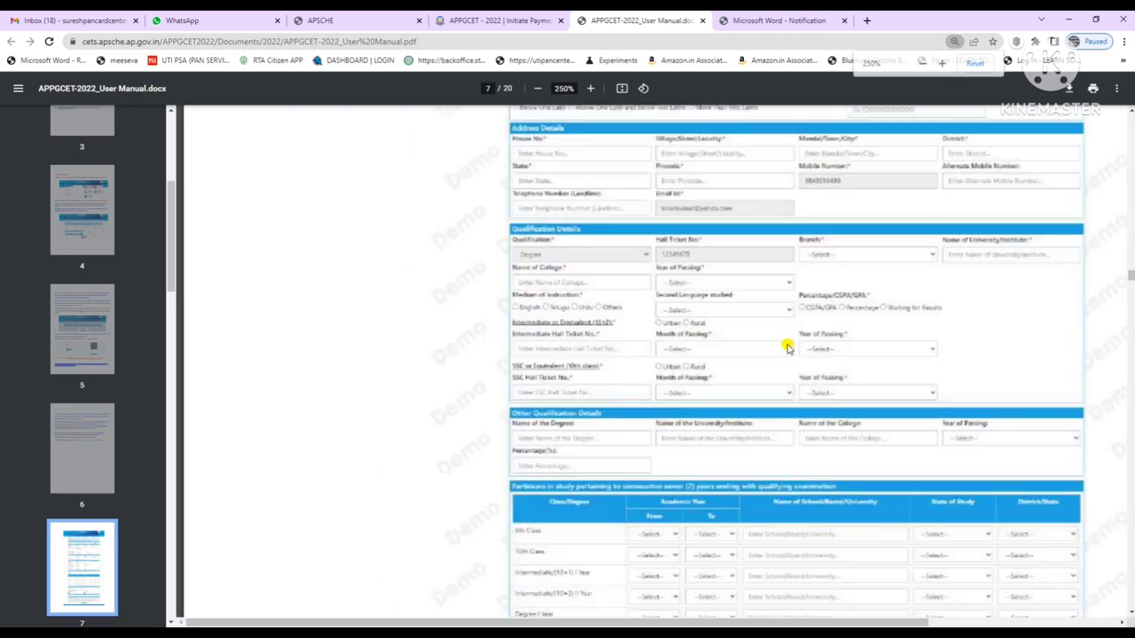
scroll(780, 347, up, 5)
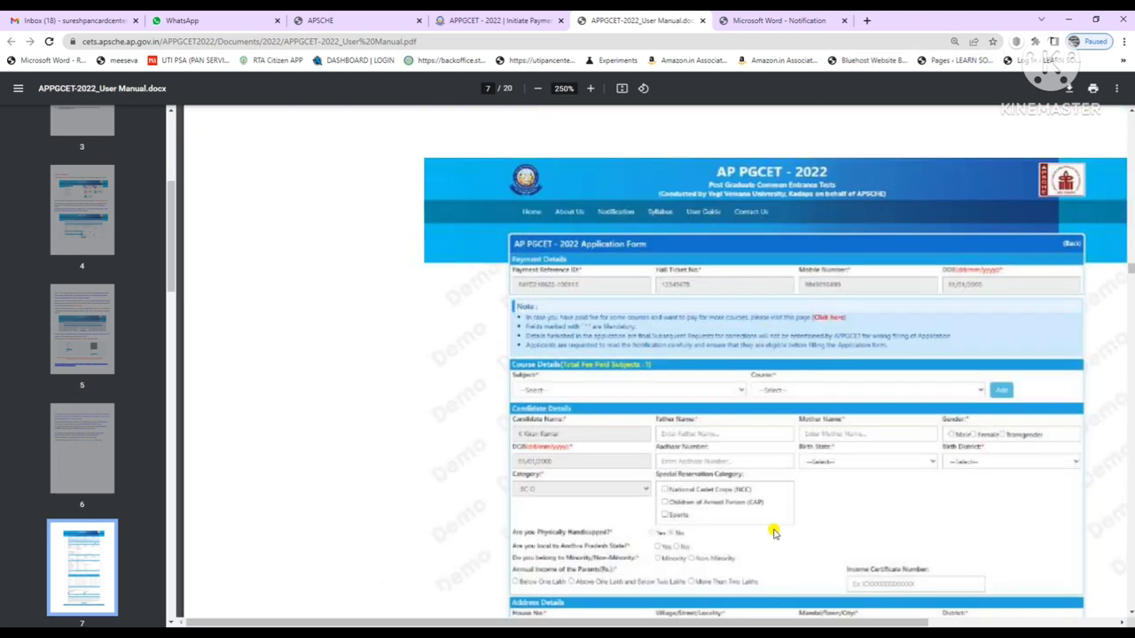
drag(795, 621, 871, 619)
scroll(784, 438, down, 1)
scroll(784, 439, right, 1)
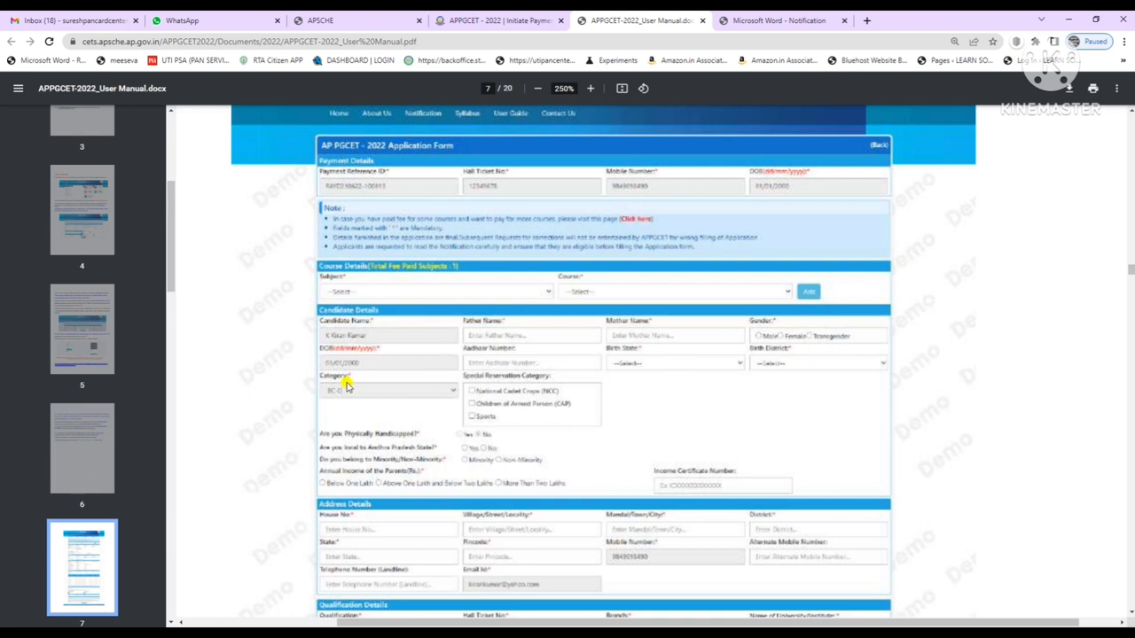
Examine the special reservation, parents' income, address and qualification fields of the sample application form
scroll(787, 434, down, 1)
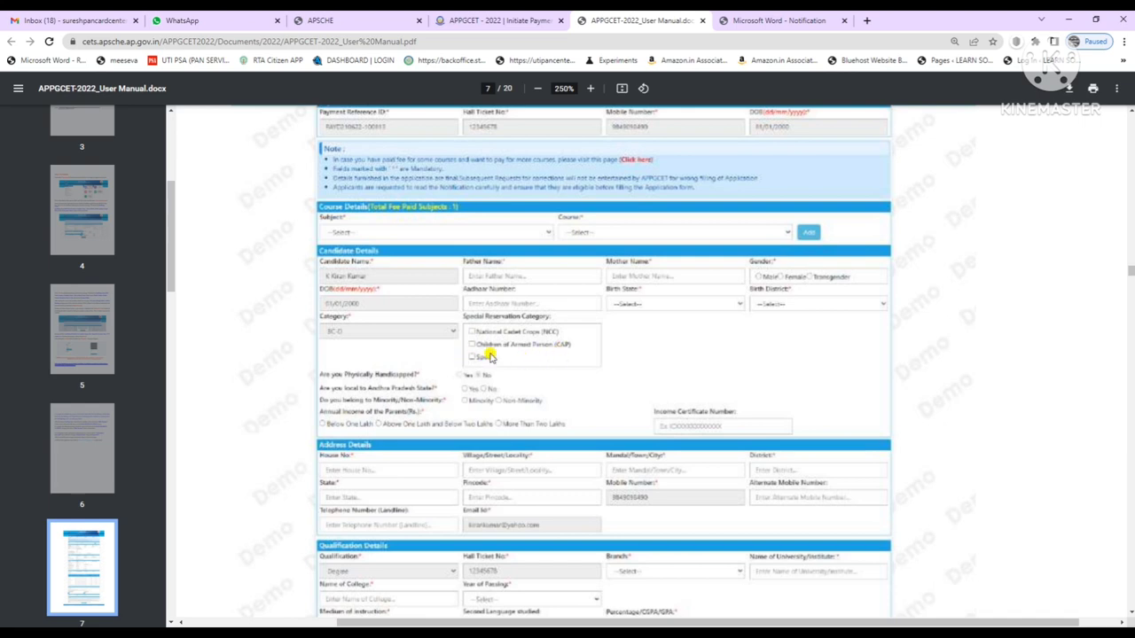
scroll(547, 361, down, 3)
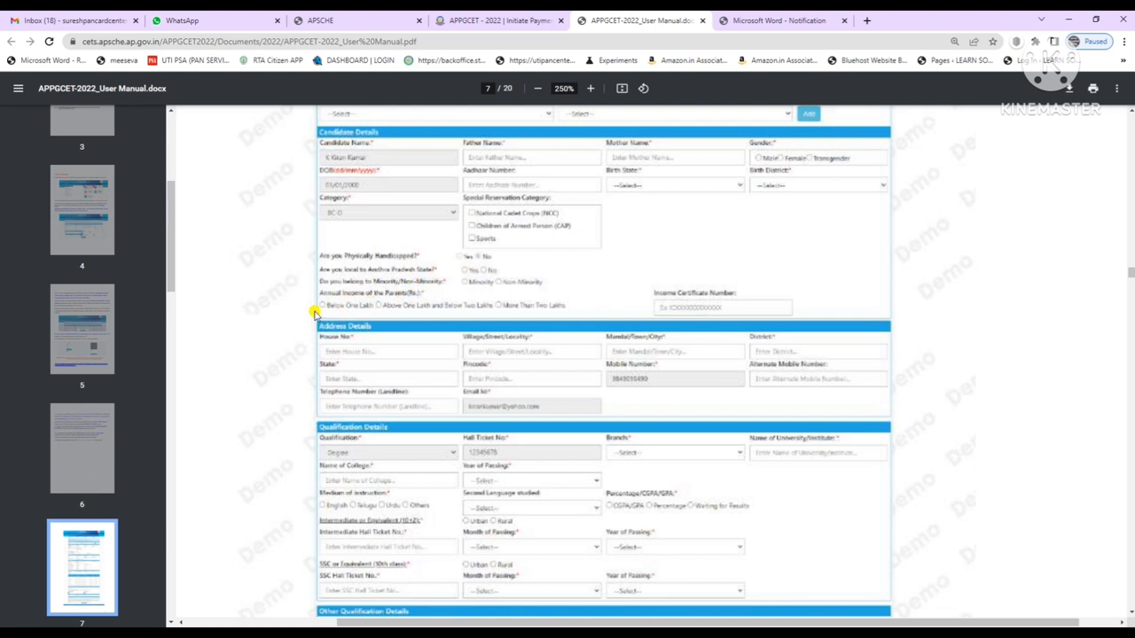
scroll(390, 315, down, 1)
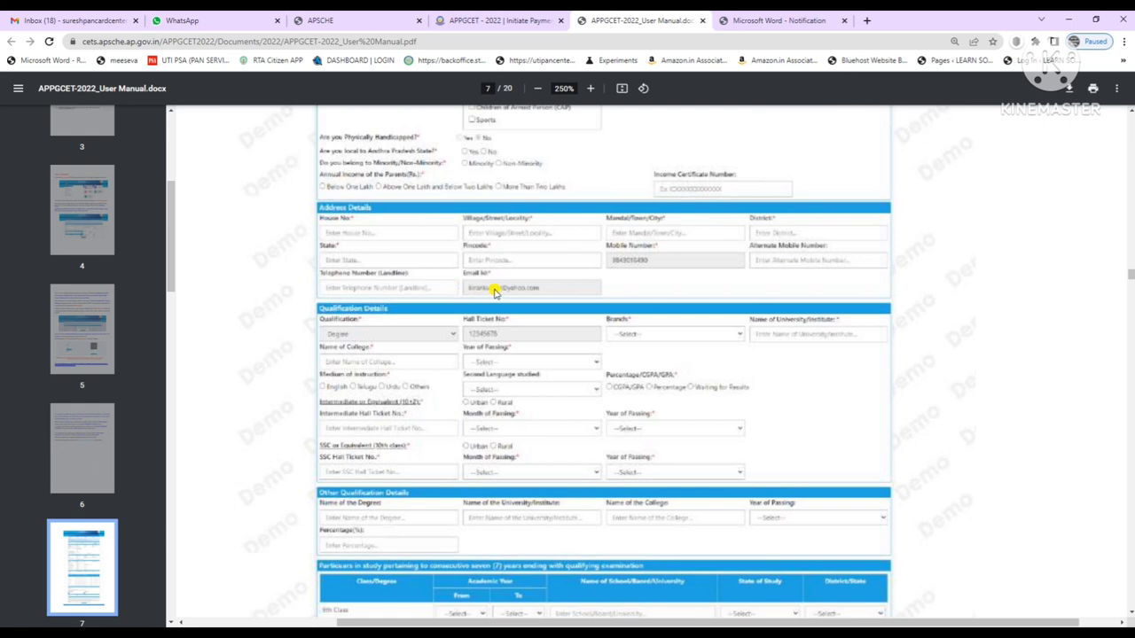
scroll(582, 331, down, 1)
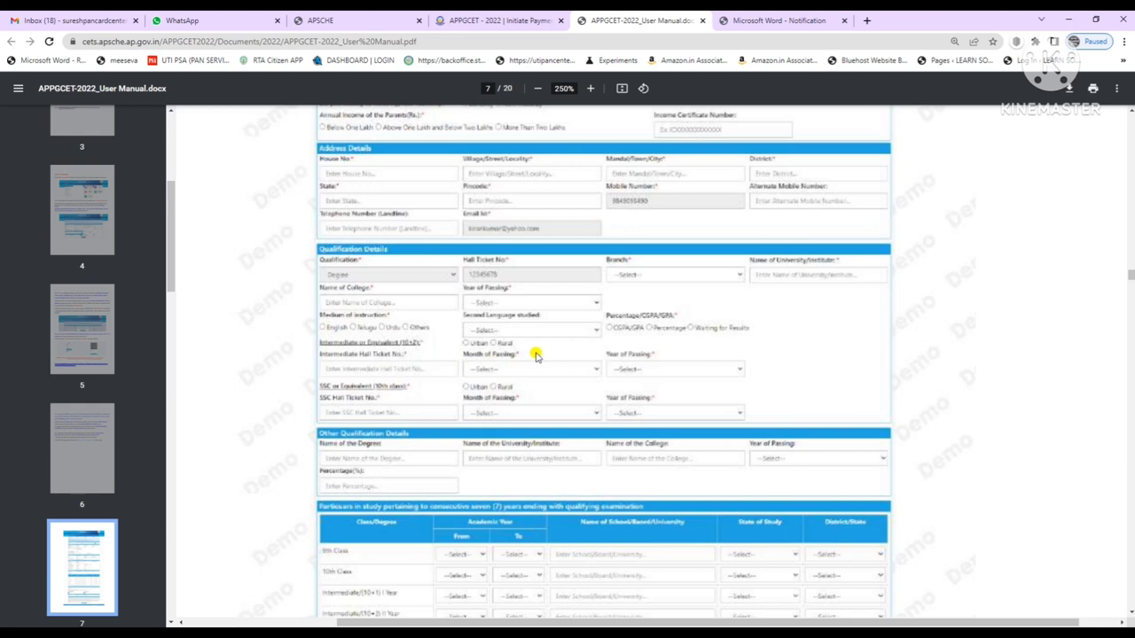
scroll(579, 355, up, 1)
scroll(576, 358, down, 1)
Examine the sample form's seven-year study particulars, photo and signature upload, test centre preferences and declaration sections
ctrl+scroll(567, 360, down, 1)
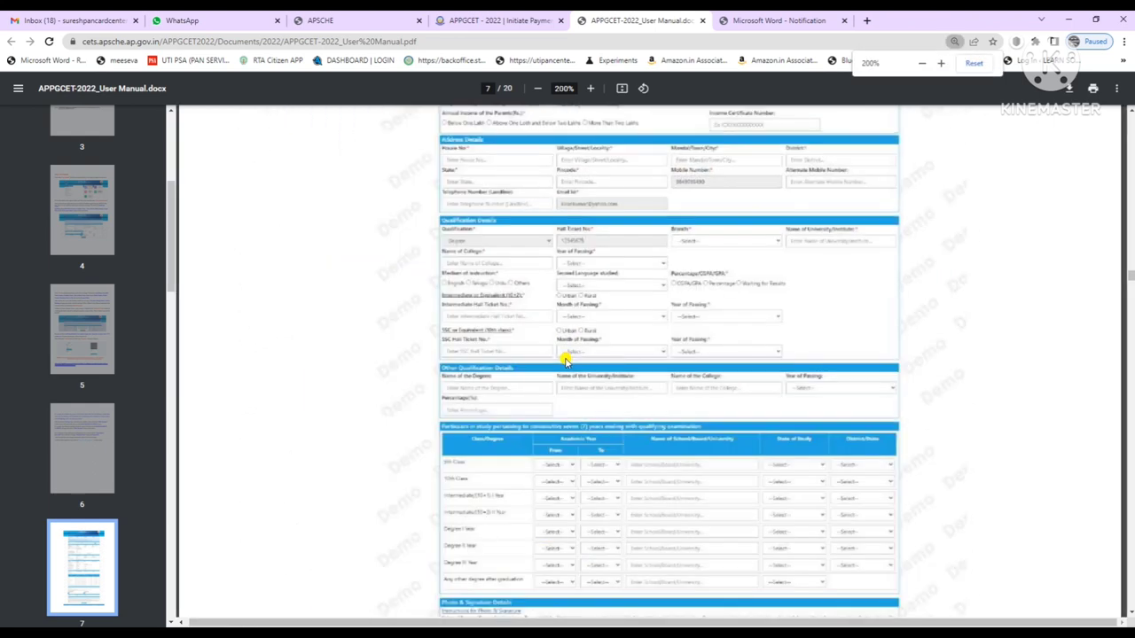
ctrl+scroll(568, 360, up, 1)
scroll(570, 356, down, 3)
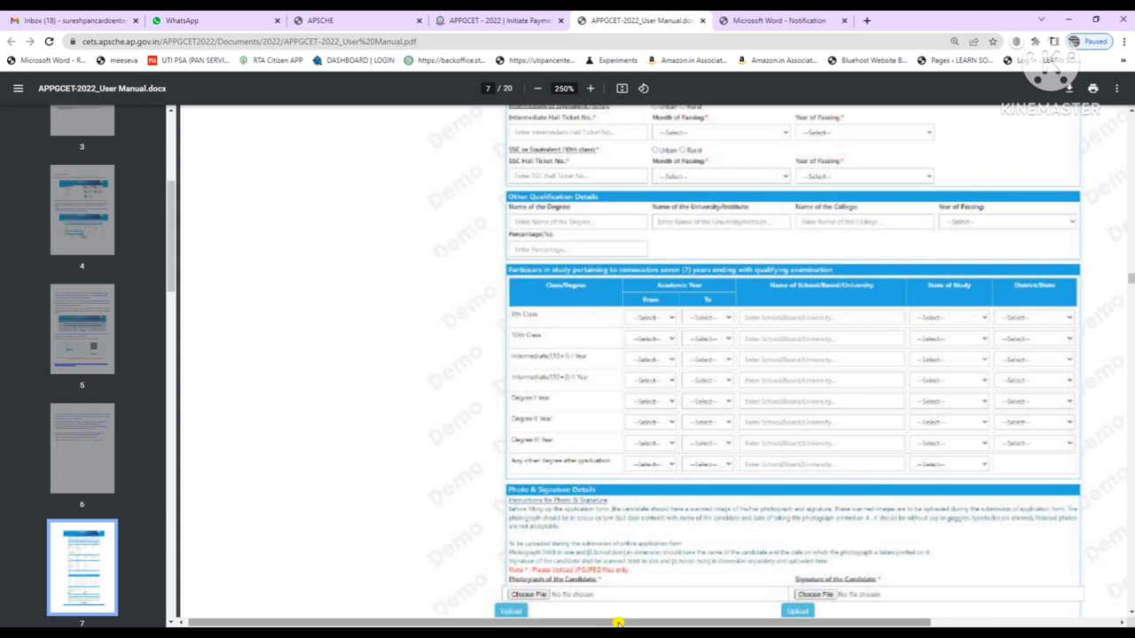
scroll(618, 623, right, 3)
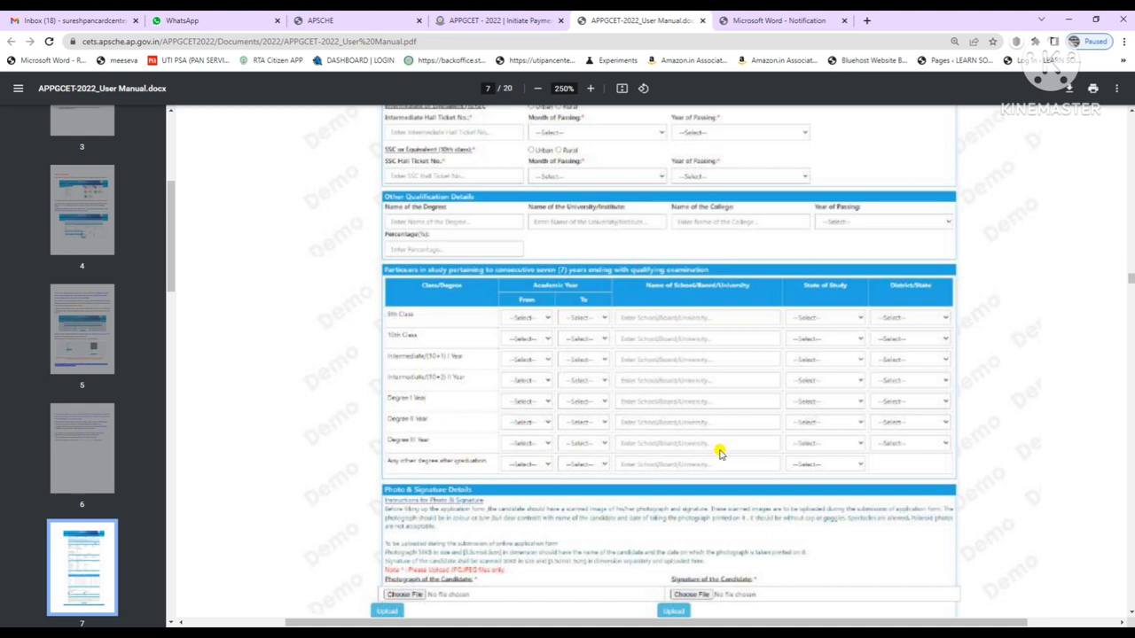
scroll(718, 450, down, 1)
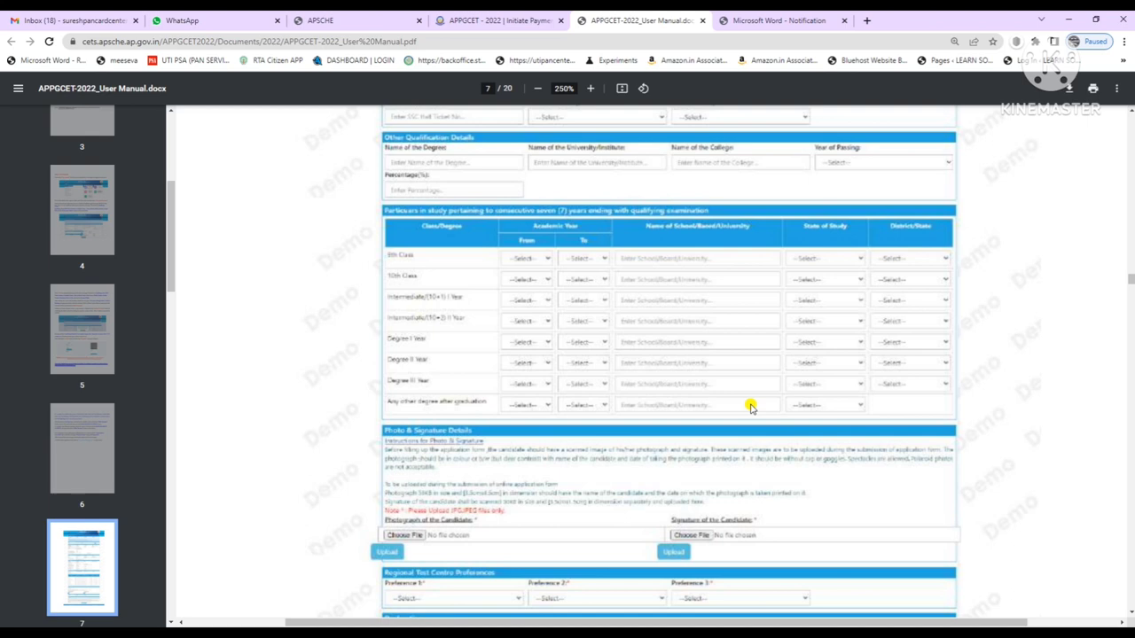
scroll(718, 413, down, 2)
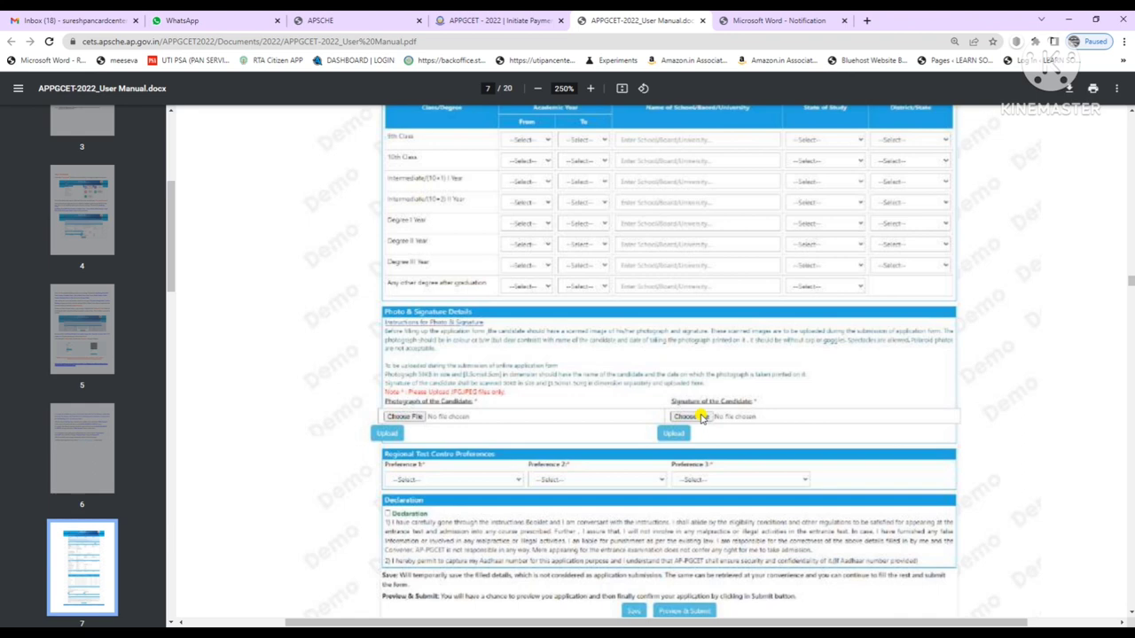
scroll(735, 328, down, 2)
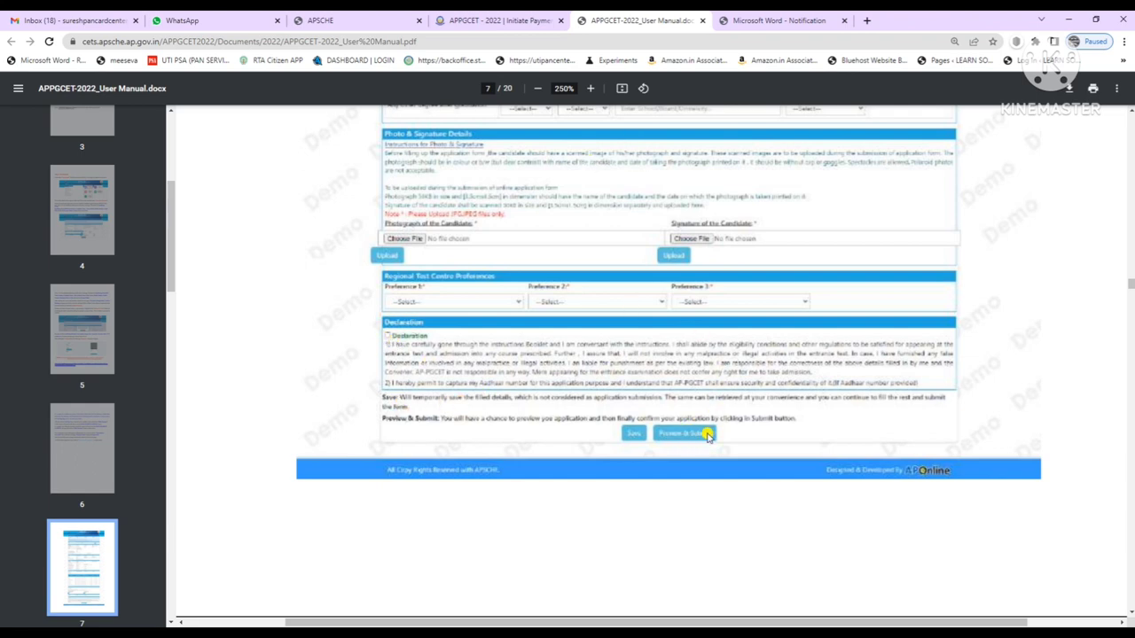
Look at the manual's Step-2 section on checking the payment status after completing the fee payment
scroll(865, 332, down, 10)
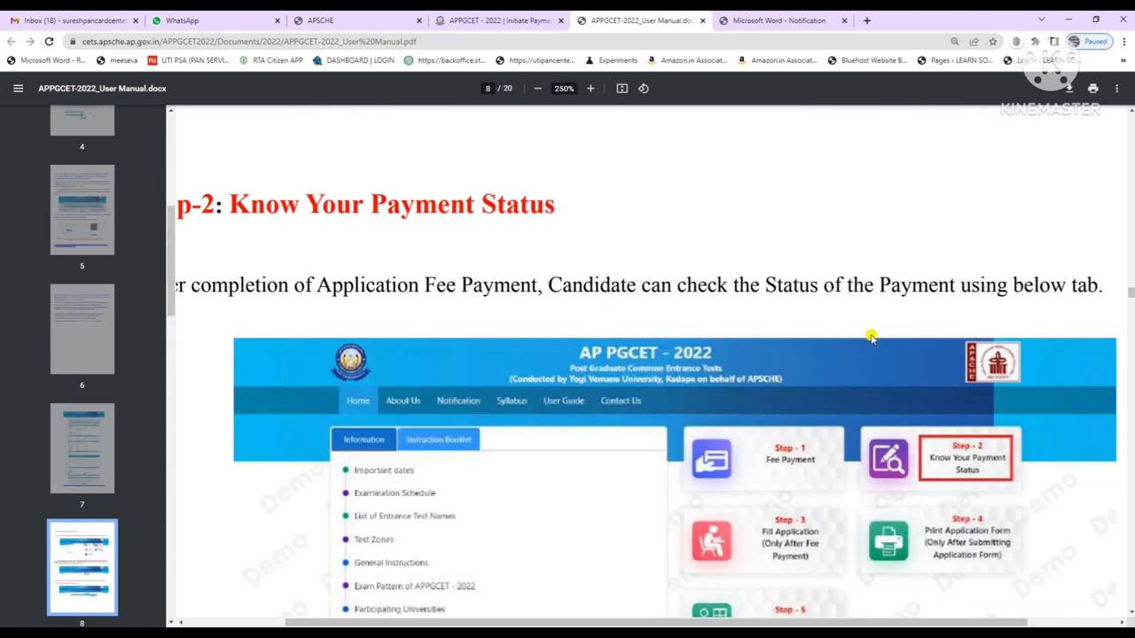
scroll(872, 335, up, 1)
scroll(699, 317, up, 3)
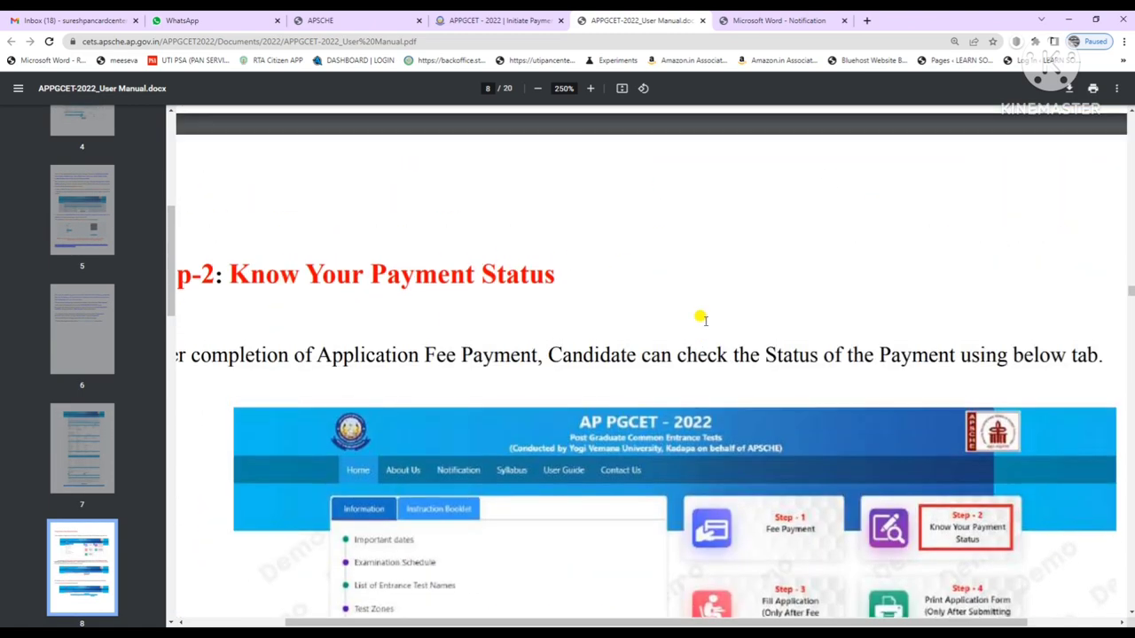
scroll(723, 221, up, 3)
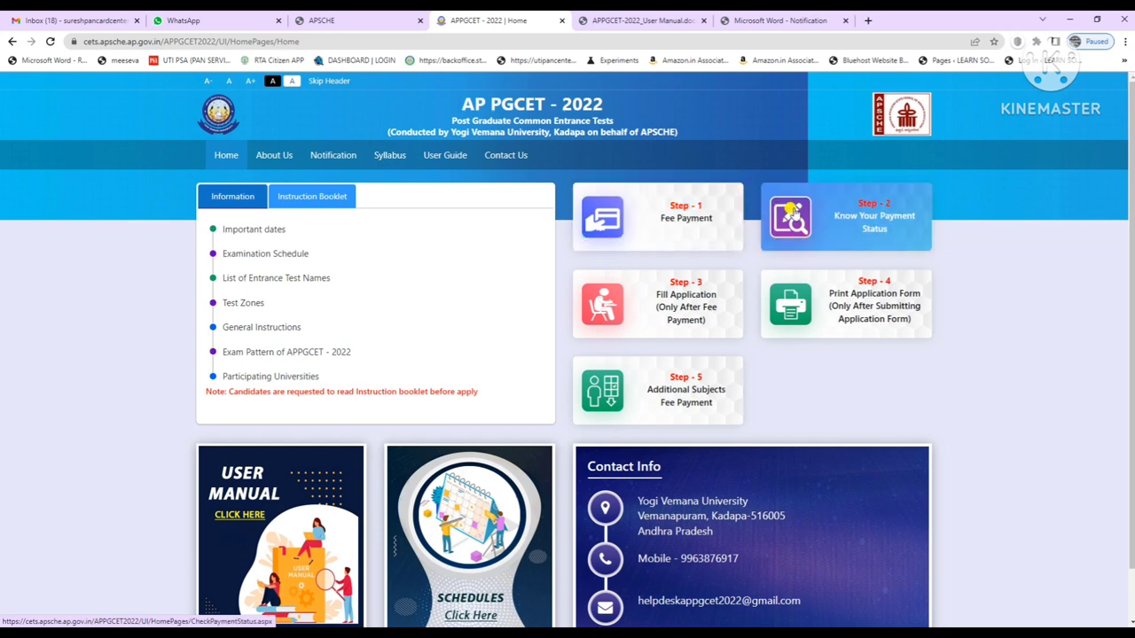
View the hall ticket number and date of birth fields of the Step-2 Know Your Payment Status page, and return to the home page
click(874, 228)
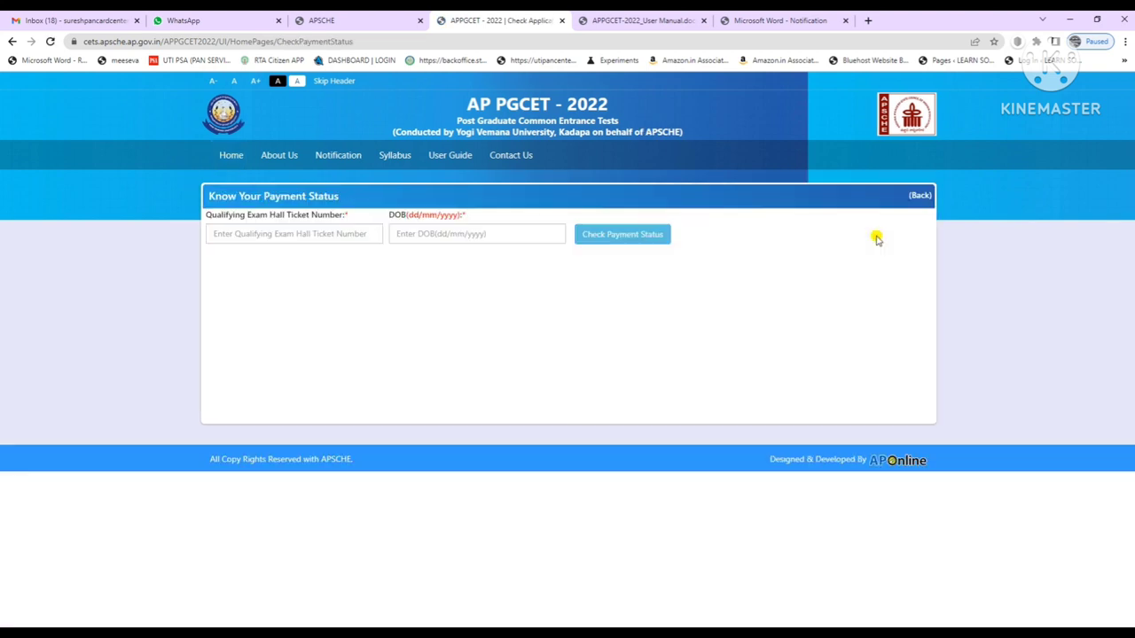
drag(255, 219, 321, 223)
click(428, 234)
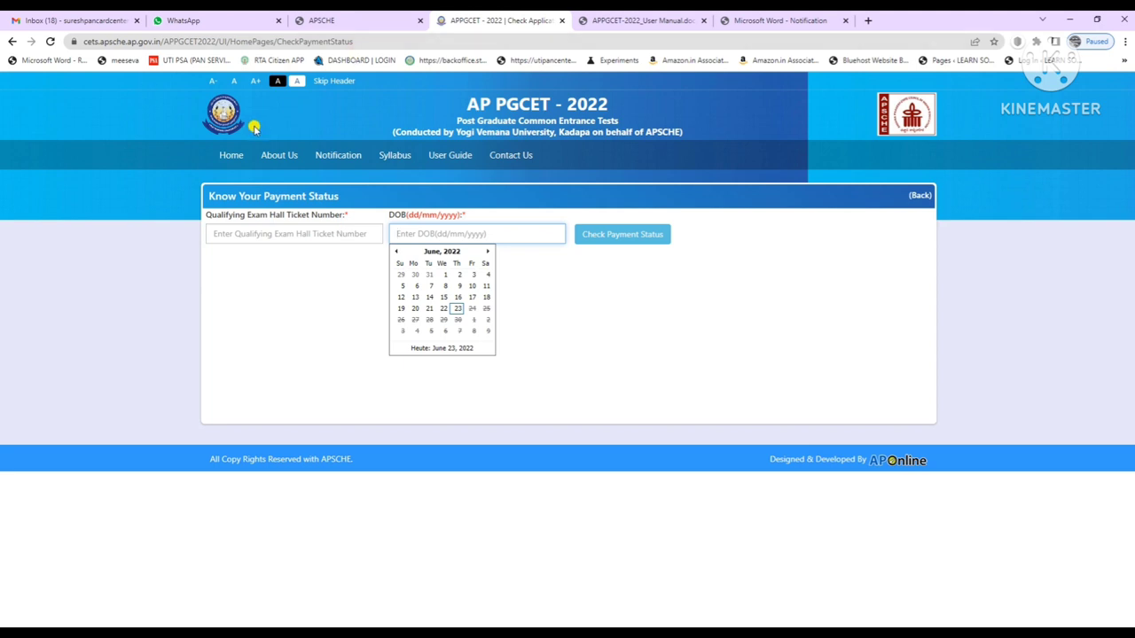
click(12, 42)
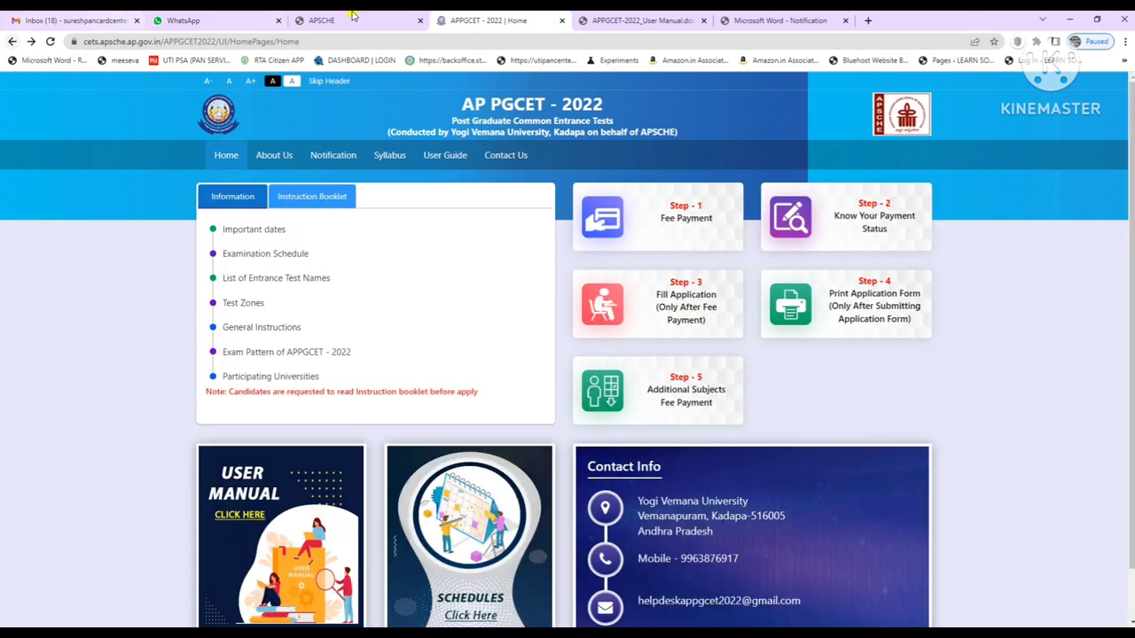
View the login fields of the Step-3 Fill Application page and return to the home page
click(683, 301)
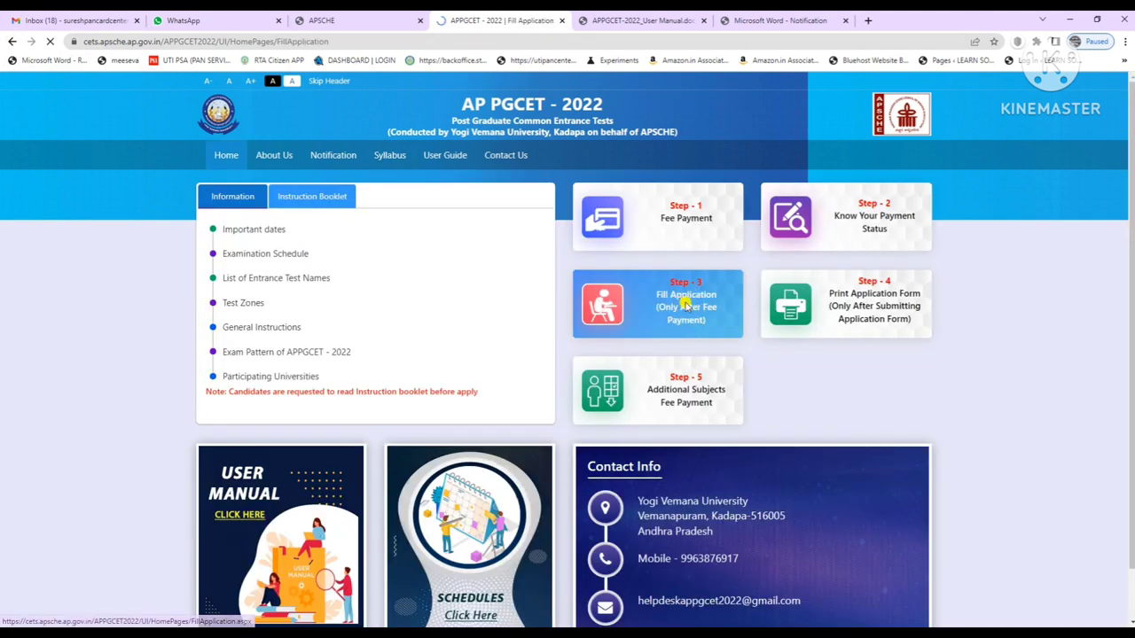
click(456, 240)
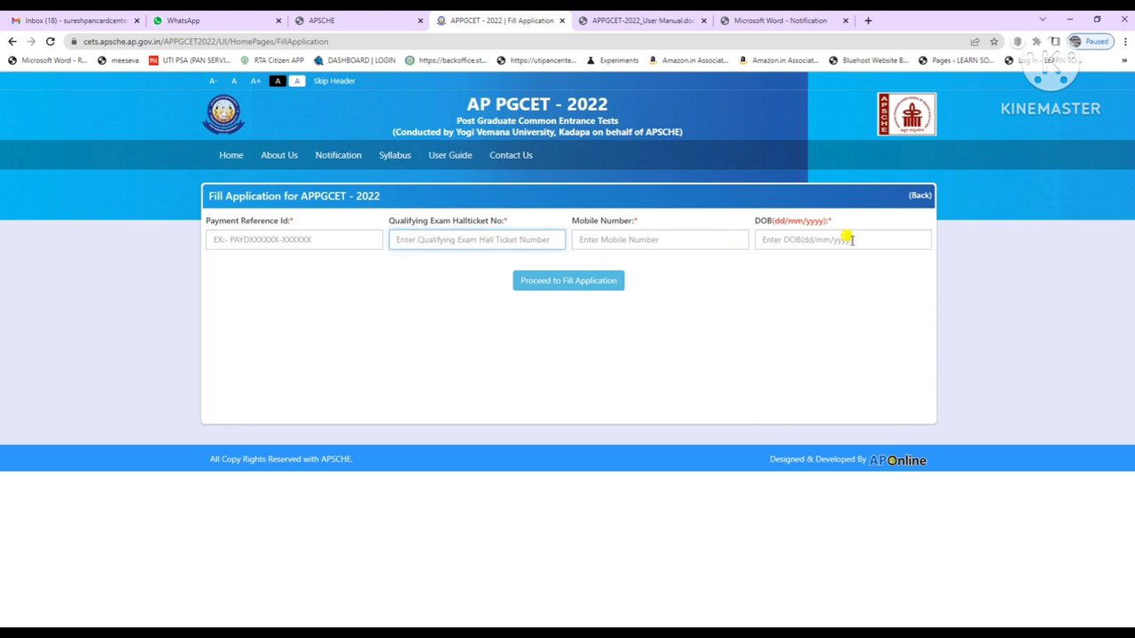
click(12, 42)
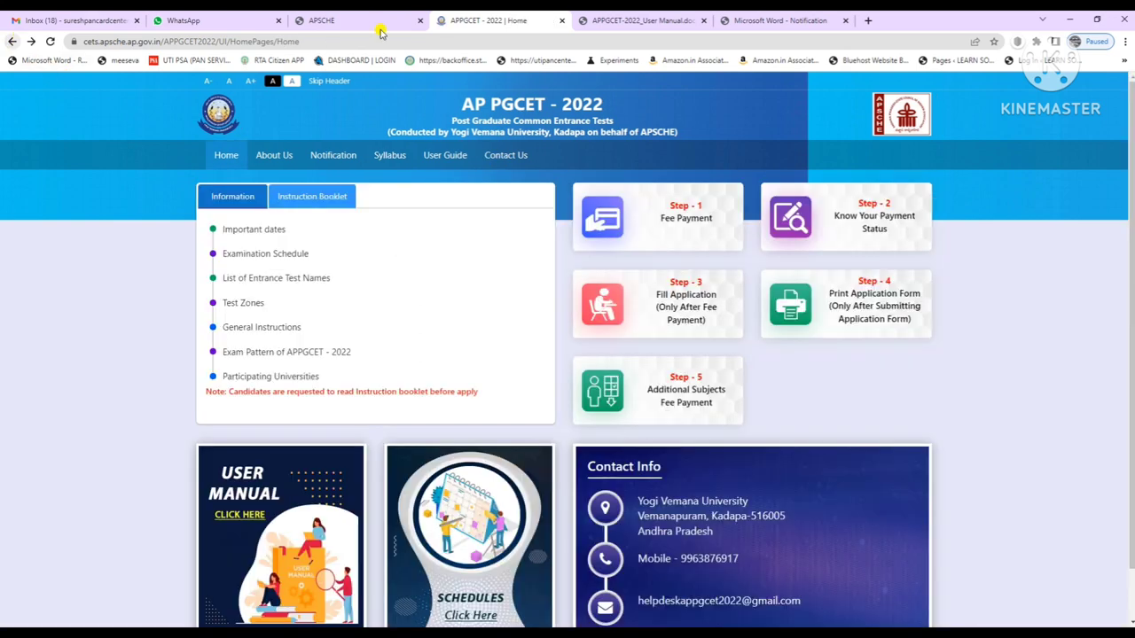
Go through the payment reference, hall ticket, mobile number and date of birth fields of the Step-4 Print Application page, and return home
click(872, 307)
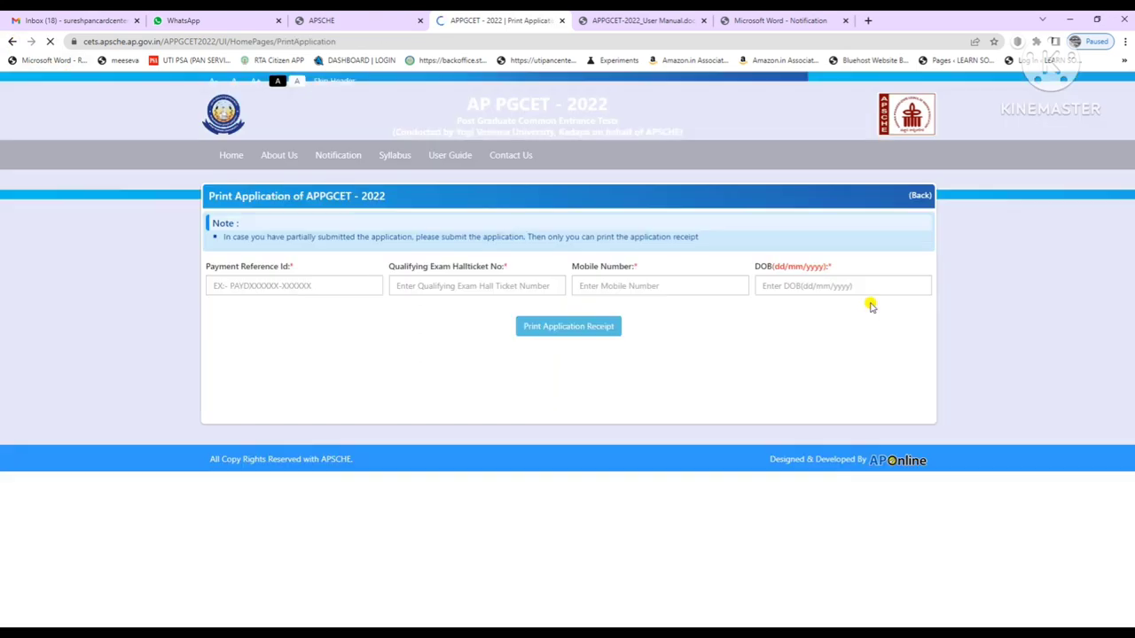
click(328, 282)
click(455, 281)
click(608, 278)
click(781, 278)
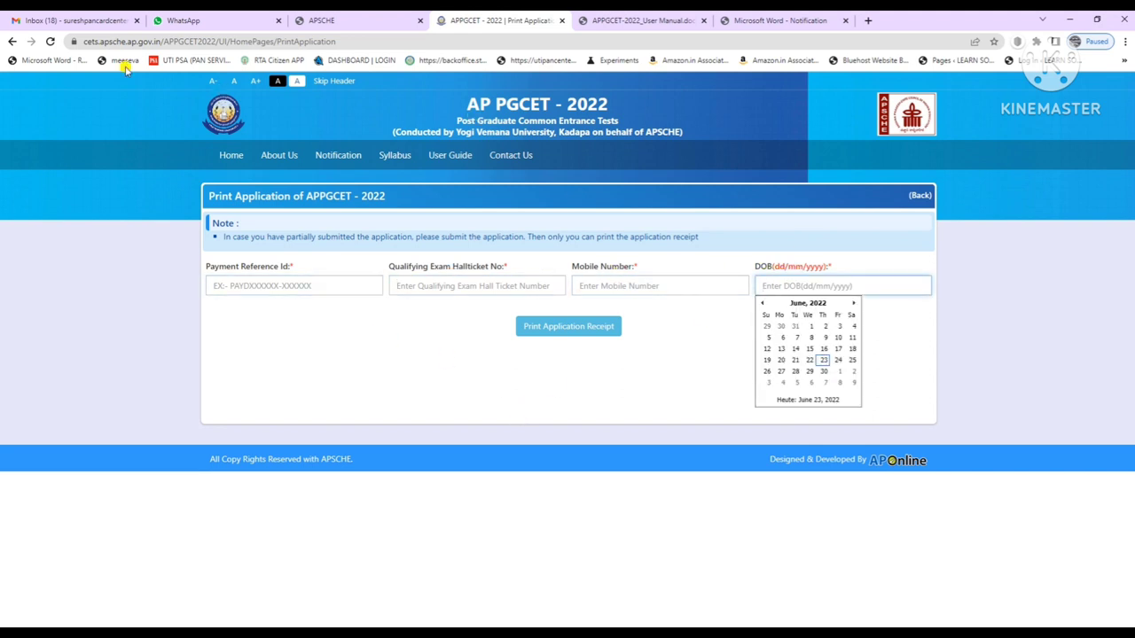
click(12, 42)
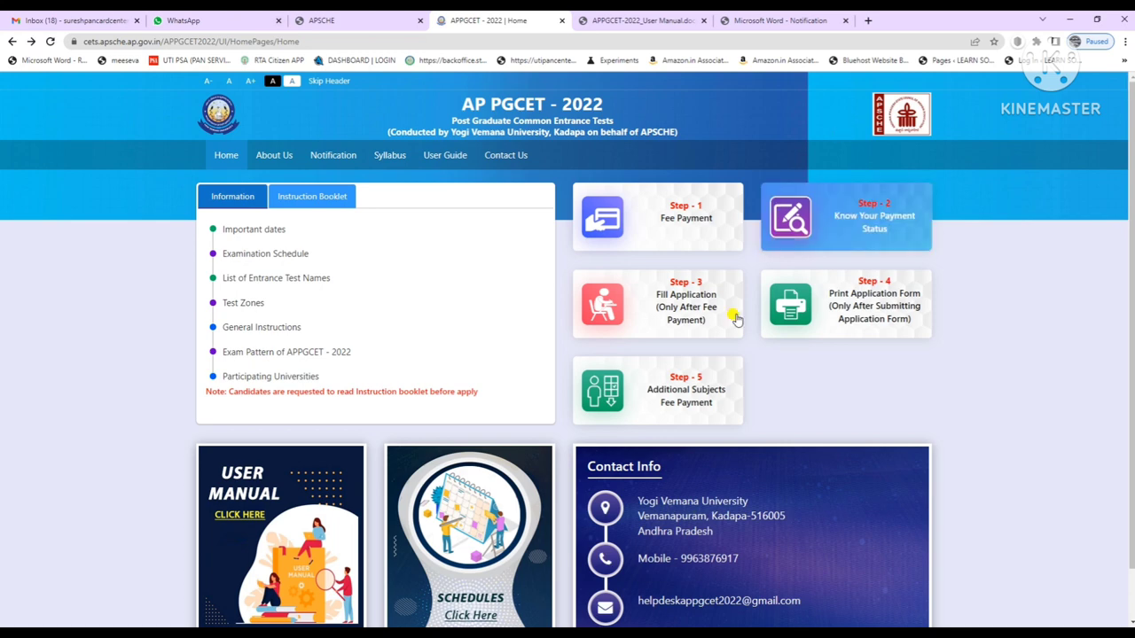
View the Step-5 Additional Subjects Fee Payment page and return to the home page
click(678, 383)
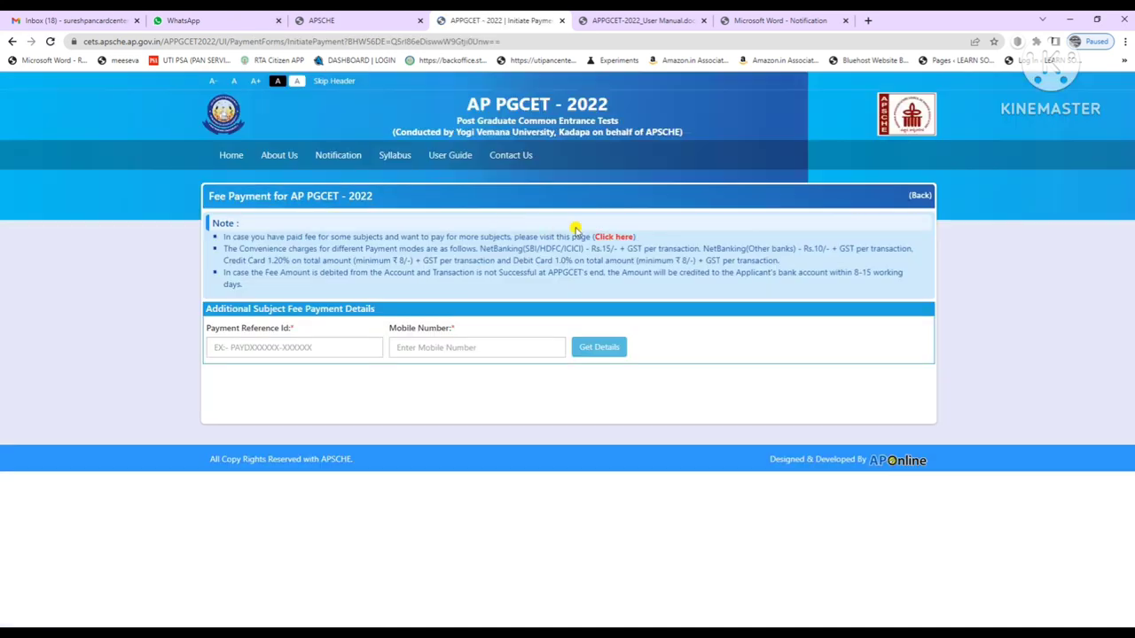
click(11, 42)
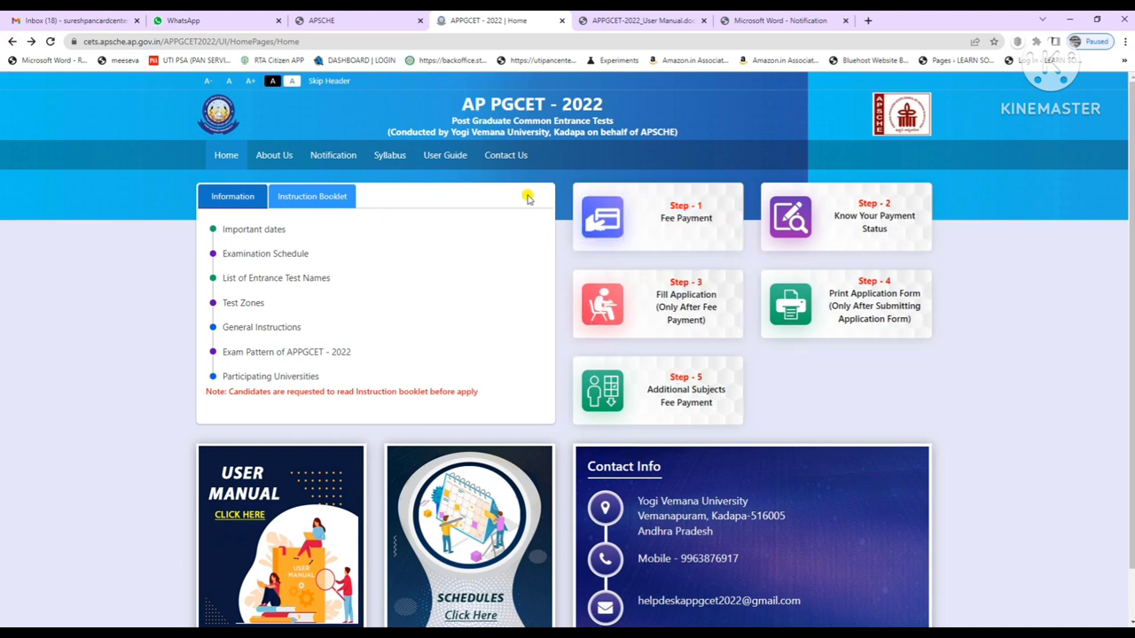